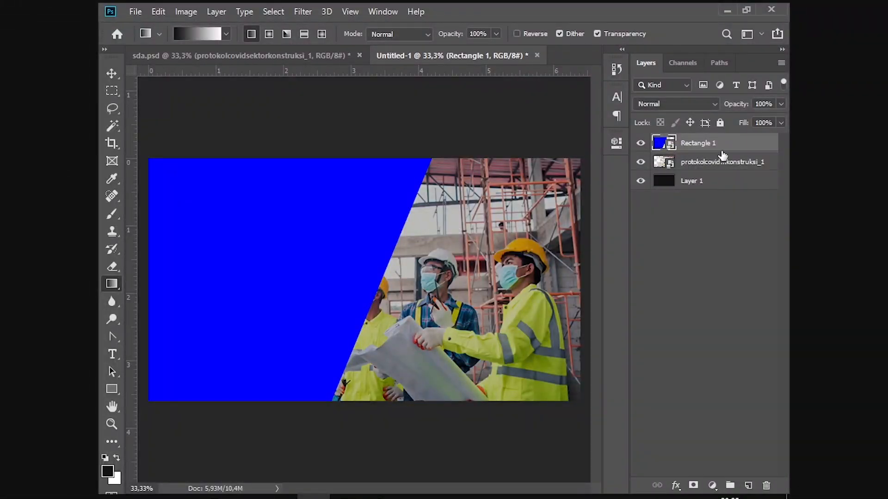
Step: Duplicate the blue Rectangle 1 layer and merge both copies into one Rectangle 1 copy layer
key("ctrl+j")
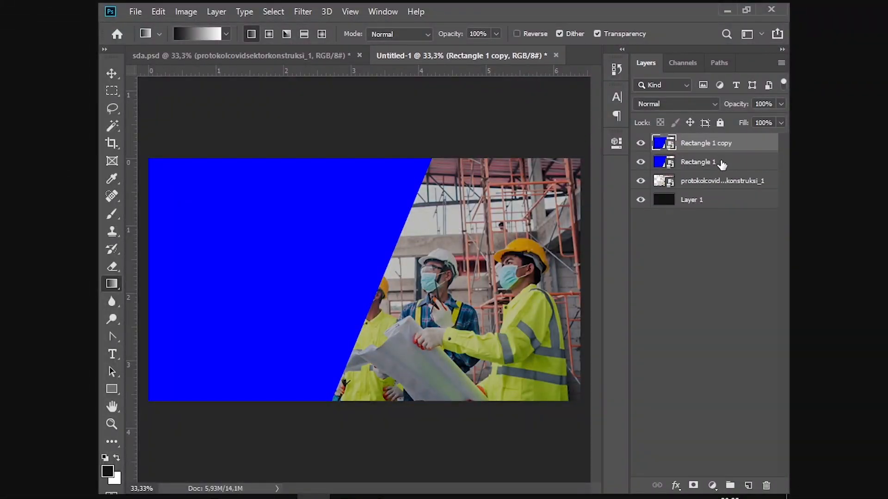
left_click(721, 164, "ctrl")
right_click(721, 164)
left_click(586, 407)
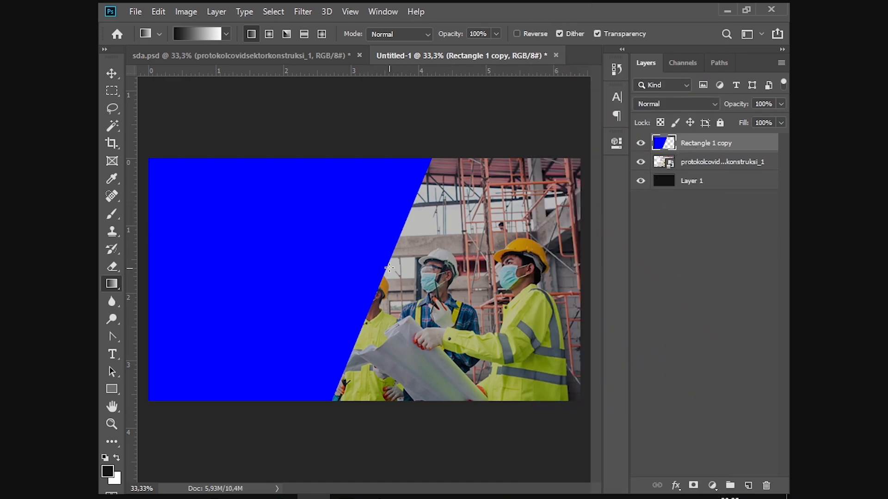
Step: Add a white layer mask to the merged blue panel and select the Gradient Tool with its default gradient
left_click(693, 486)
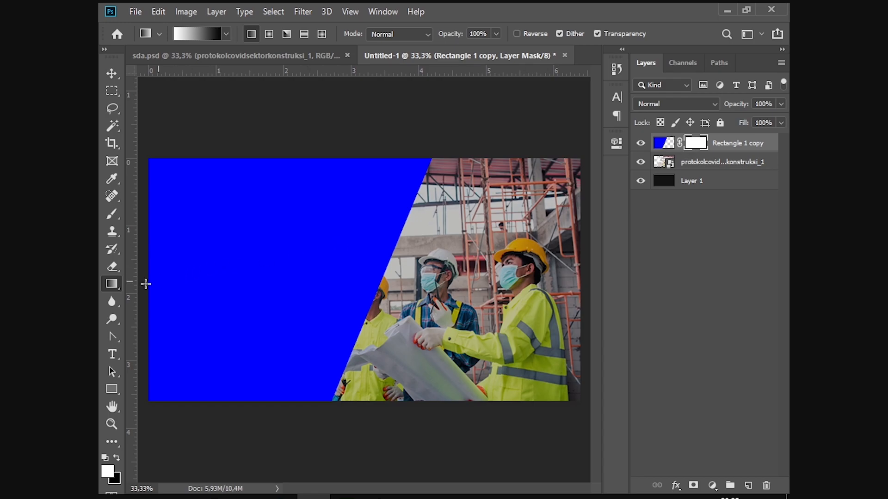
right_click(112, 284)
left_click(181, 282)
left_click(226, 34)
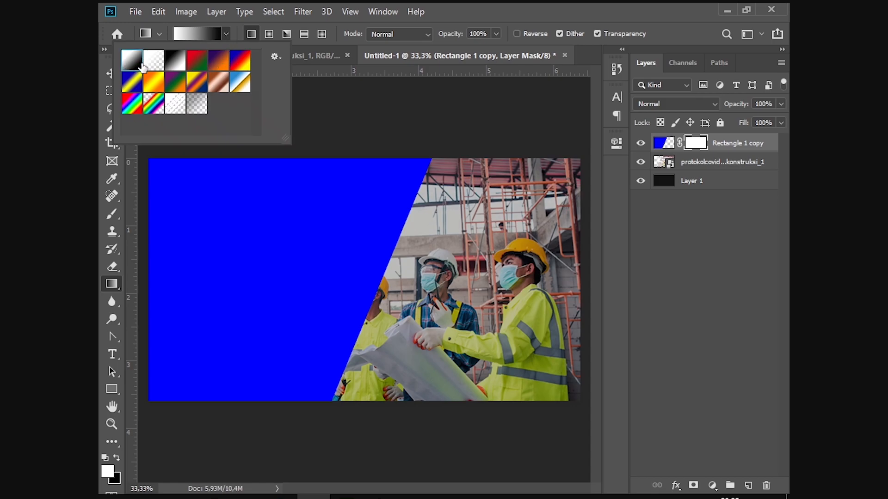
left_click(419, 269)
Step: Try several gradient fades across the mask, undoing each attempt
left_click_drag(383, 269, 261, 270)
key("ctrl+z")
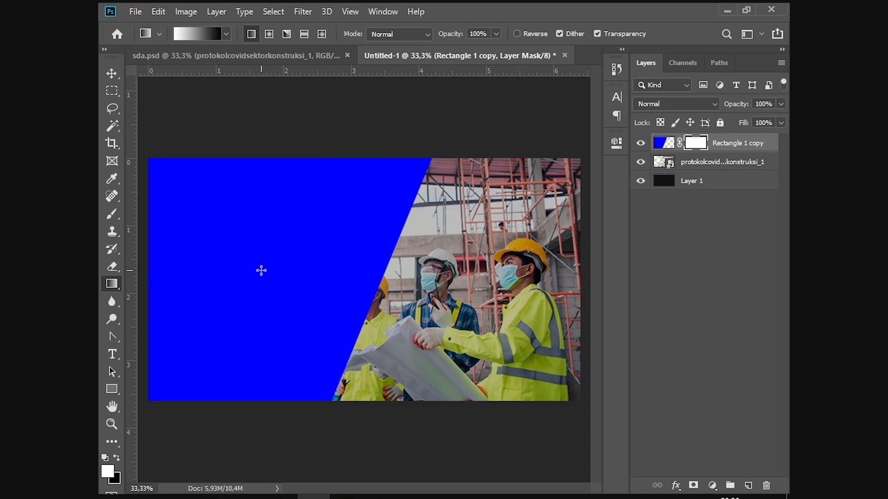
left_click_drag(250, 271, 412, 270)
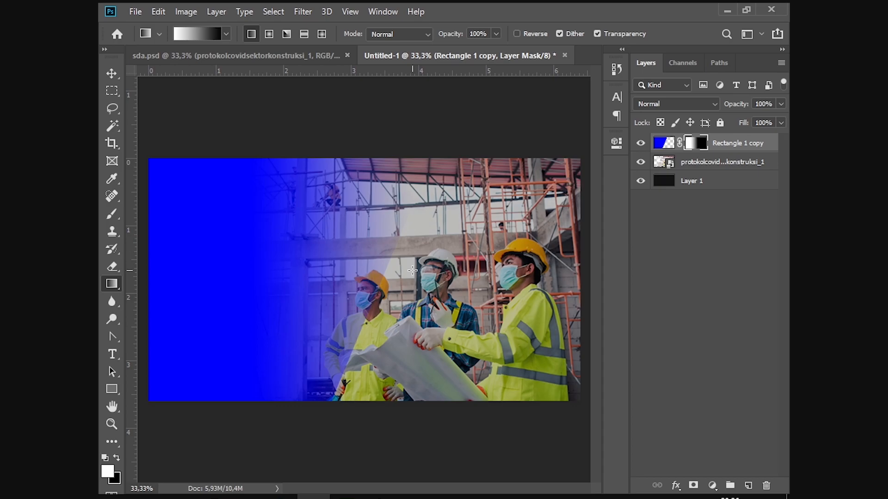
key("ctrl+z")
left_click_drag(268, 278, 401, 277)
key("ctrl+z")
left_click_drag(229, 283, 410, 282)
key("ctrl+z")
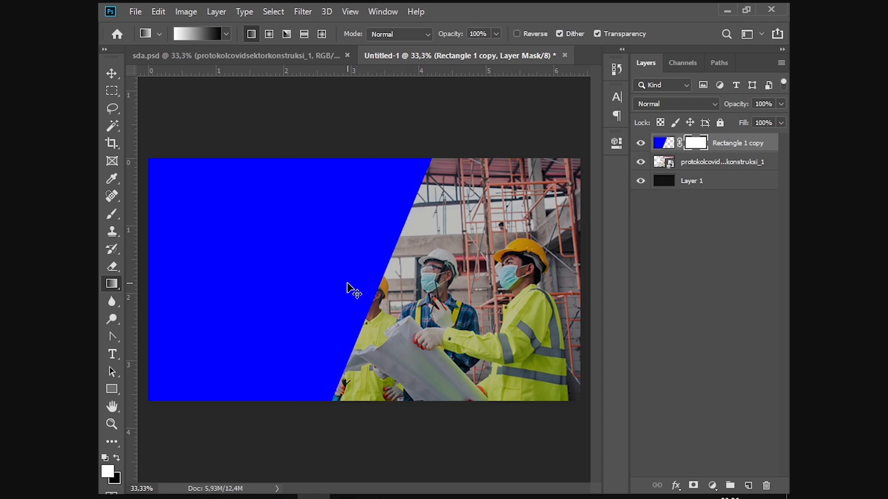
Step: Redraw the mask gradient until the blue stays solid left and fades toward the workers
left_click_drag(258, 284, 375, 285)
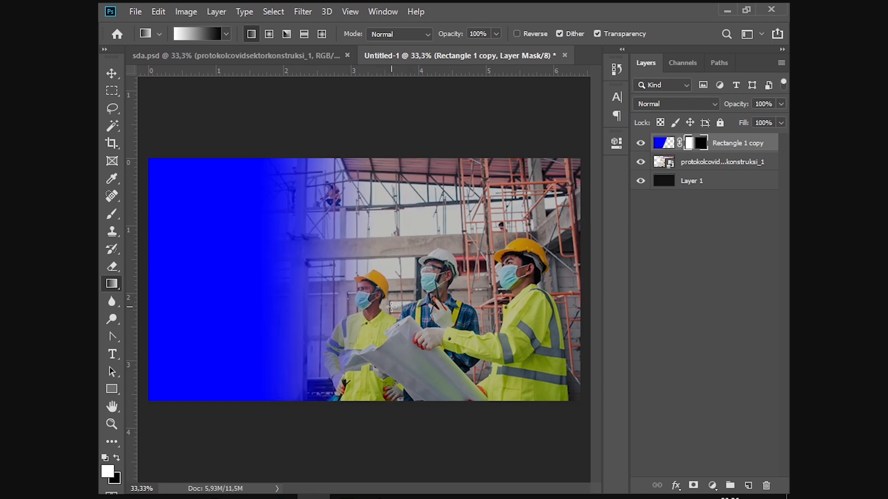
left_click_drag(244, 293, 384, 294)
left_click_drag(284, 290, 461, 290)
left_click_drag(241, 290, 410, 291)
left_click_drag(311, 292, 396, 292)
left_click_drag(293, 292, 406, 290)
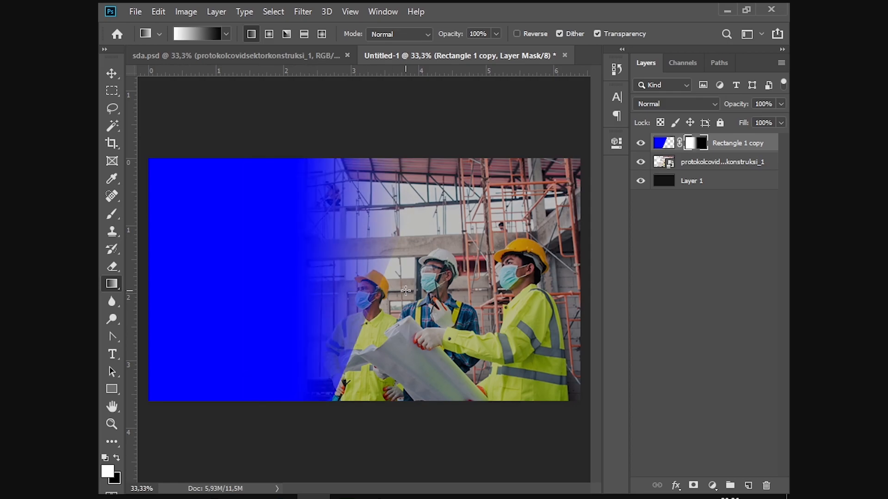
left_click_drag(234, 287, 395, 279)
left_click_drag(257, 277, 460, 278)
left_click_drag(232, 282, 423, 281)
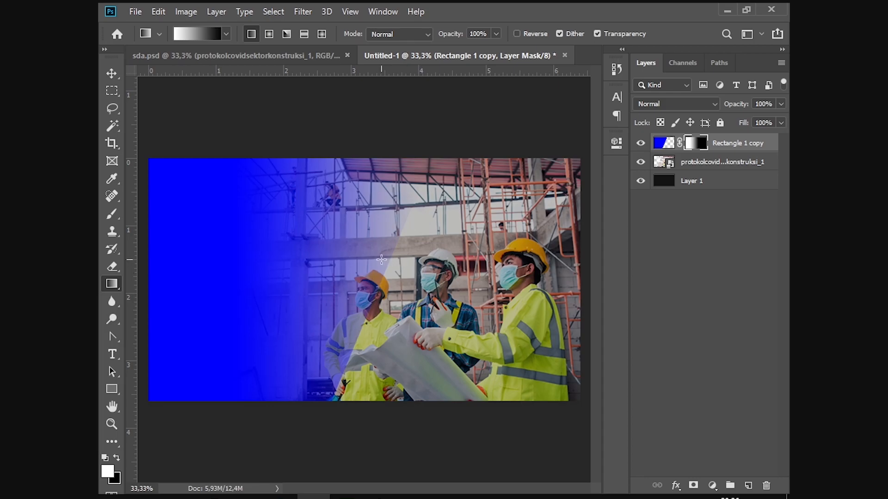
Step: Compare with sda.psd, then redraw the mask gradient wider so the blue fades across the photo
left_click(292, 51)
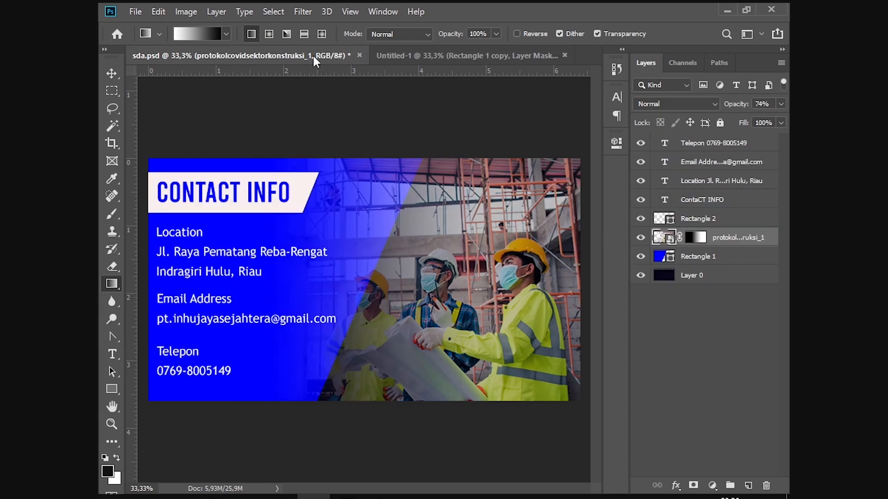
left_click(429, 54)
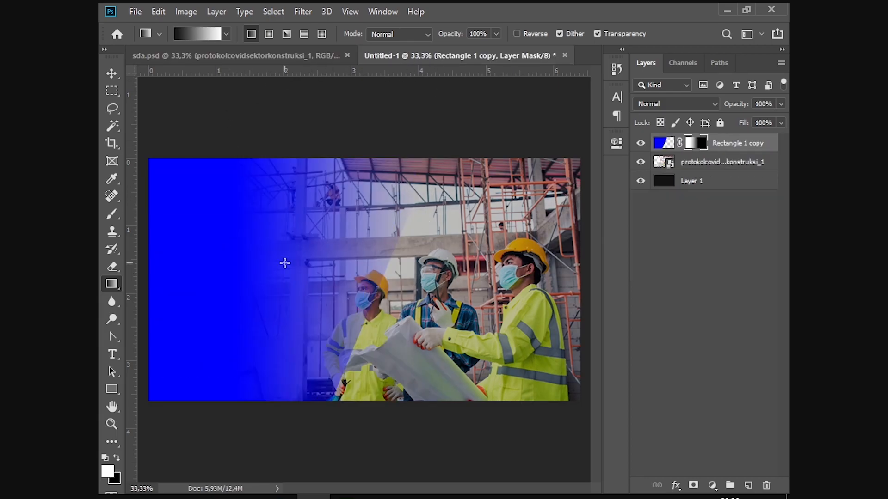
left_click_drag(257, 281, 398, 274)
left_click_drag(279, 273, 370, 273)
left_click_drag(241, 273, 467, 274)
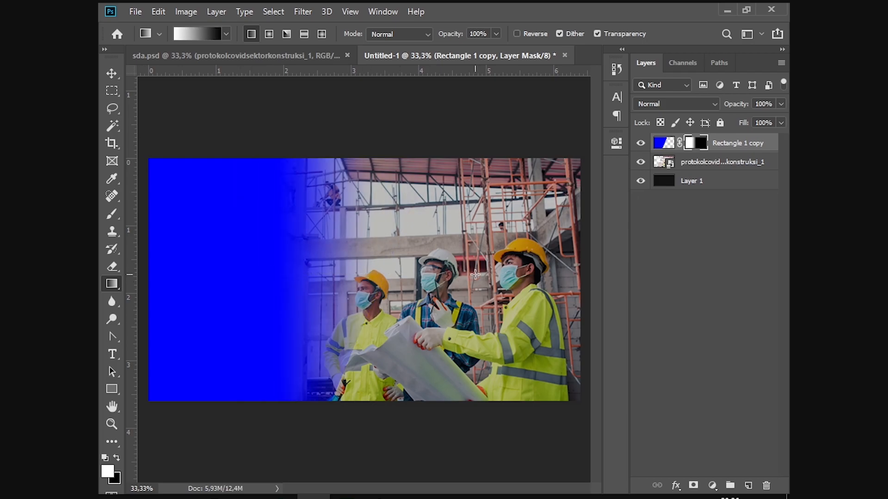
left_click_drag(277, 273, 455, 273)
left_click_drag(217, 270, 496, 271)
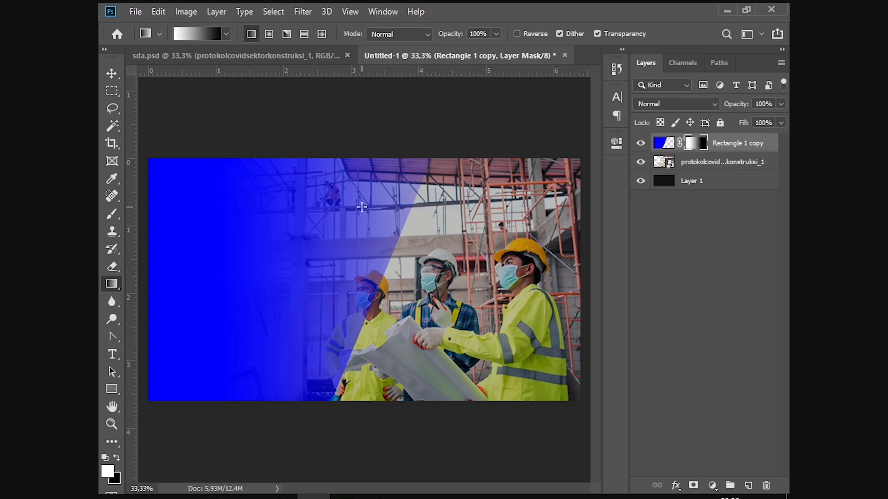
Step: Switch to the Move tool and compare Untitled-1 against the sda.psd reference design
left_click(111, 74)
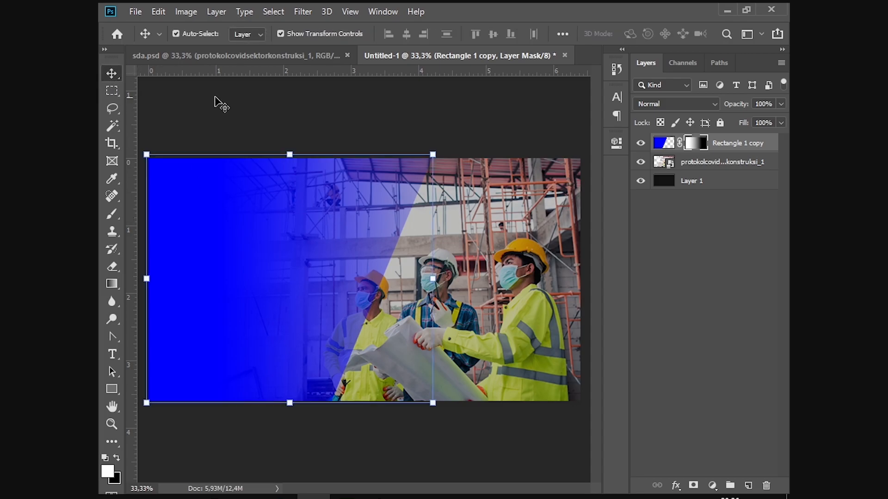
left_click(251, 55)
left_click(445, 58)
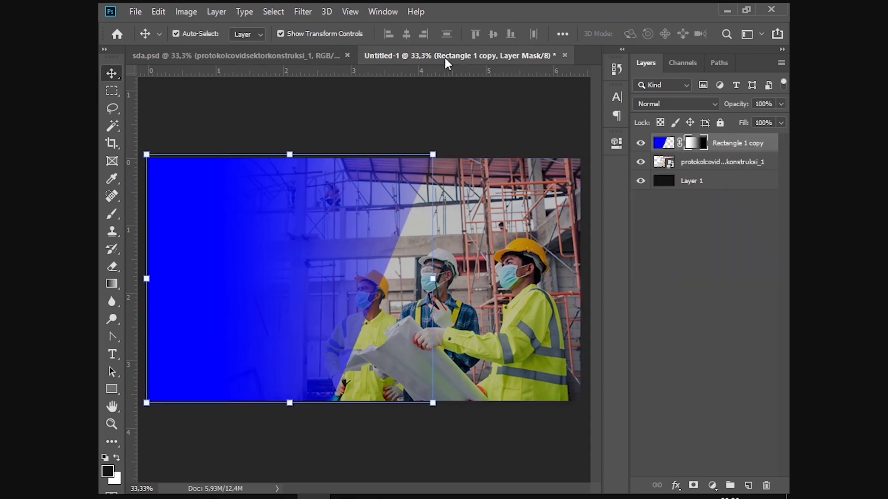
left_click(315, 56)
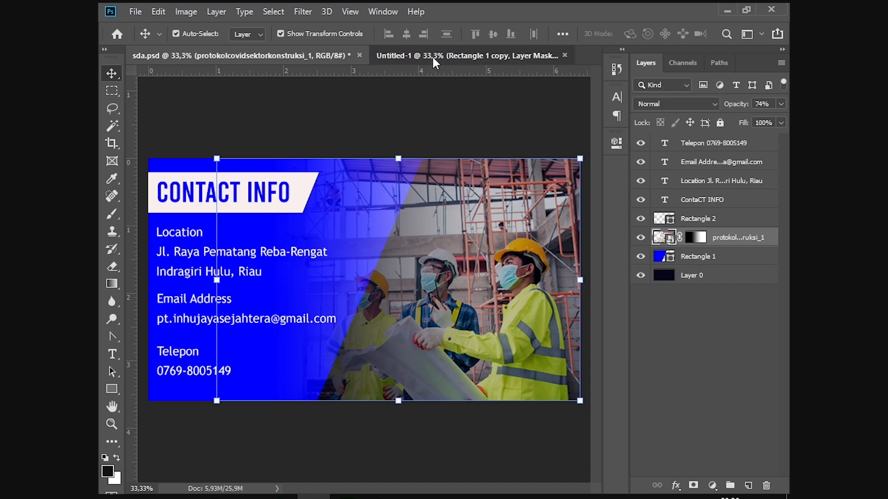
left_click(432, 55)
left_click(319, 57)
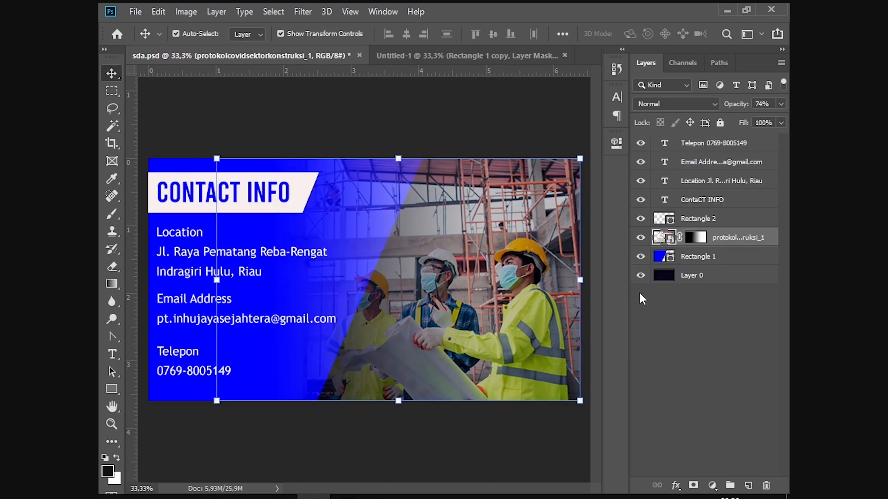
left_click(472, 57)
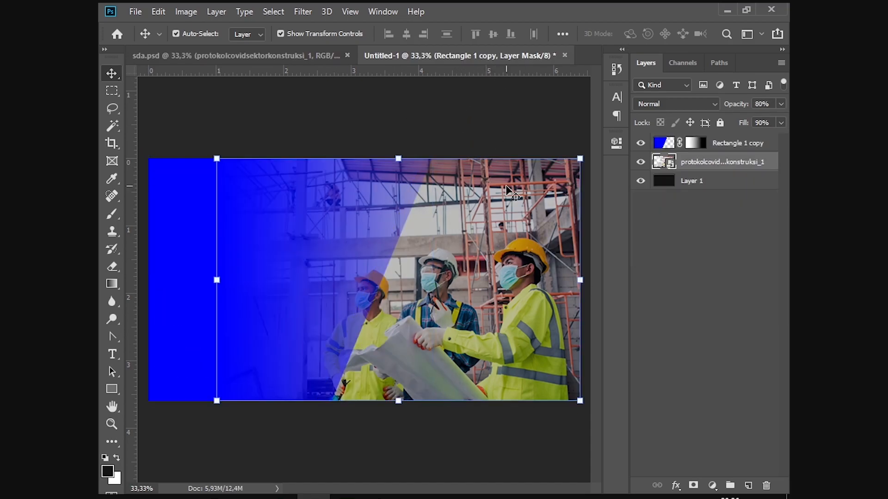
Step: Set the construction photo layer's opacity to 70% and go back to sda.psd
left_click_drag(745, 105, 719, 112)
left_click(759, 106)
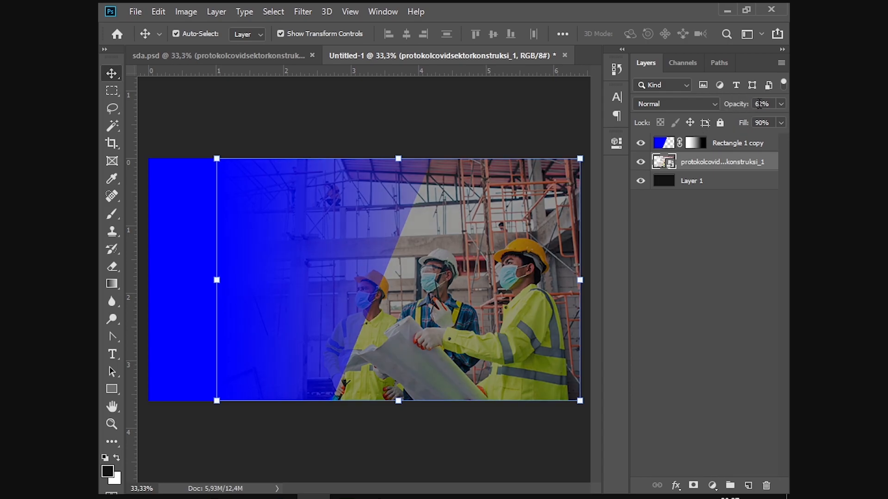
type("60")
key("Return")
type("70")
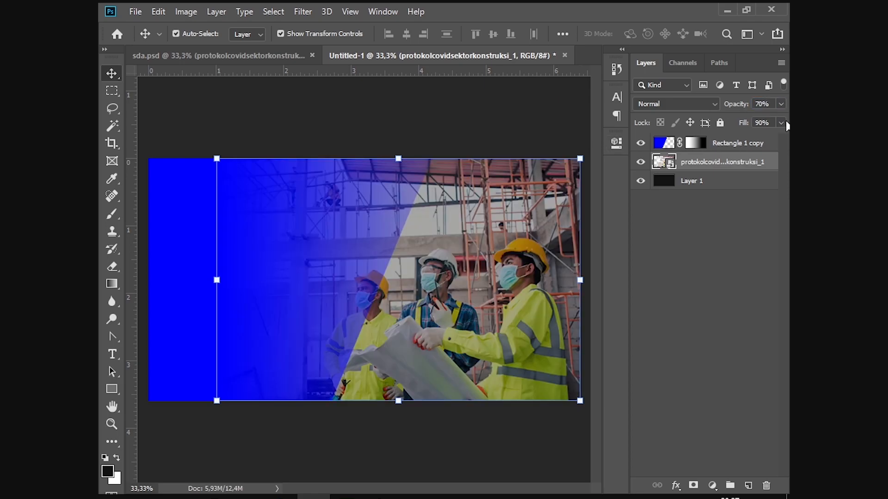
left_click(536, 98)
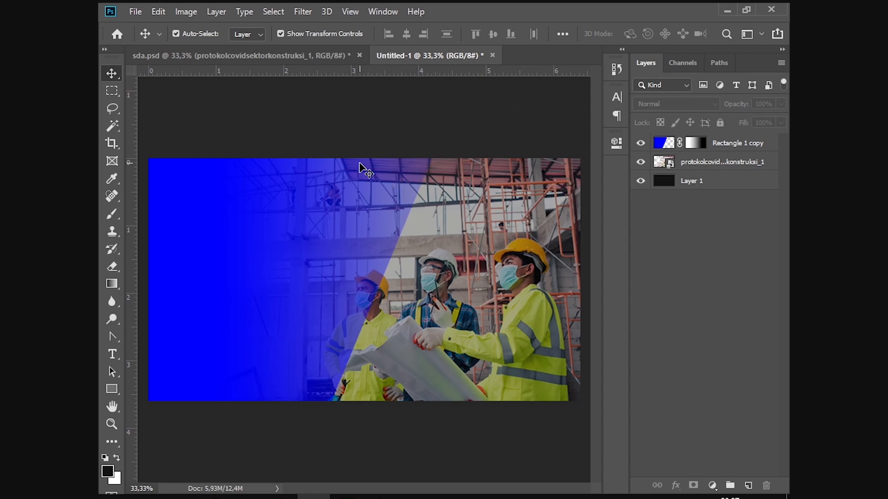
left_click(255, 56)
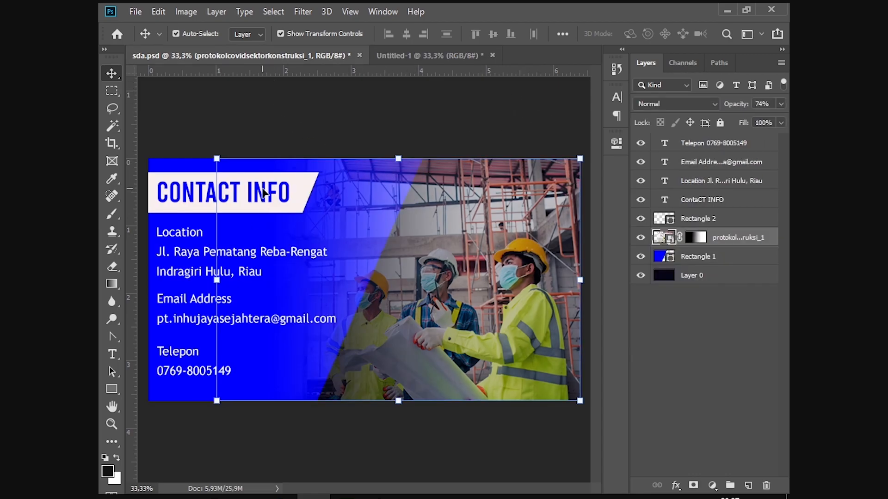
Step: Draw a wide rectangle near the blue panel's top-left in Untitled-1
left_click(295, 186)
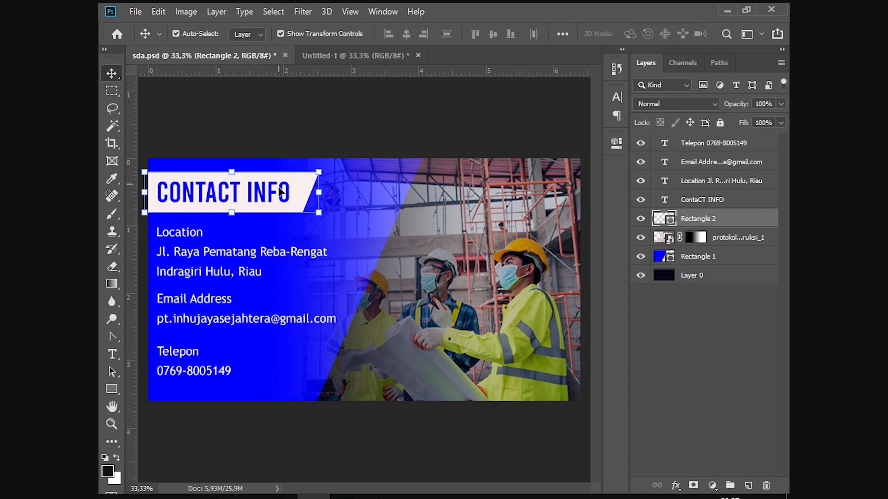
left_click(368, 55)
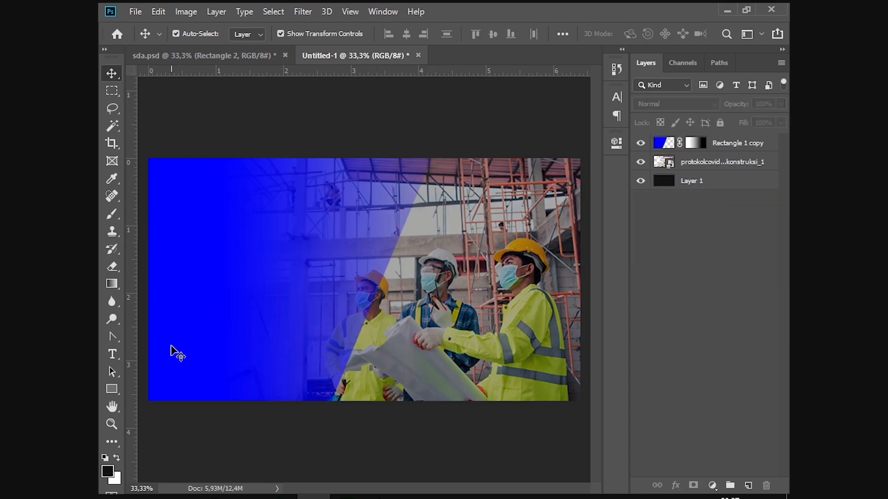
left_click(115, 395)
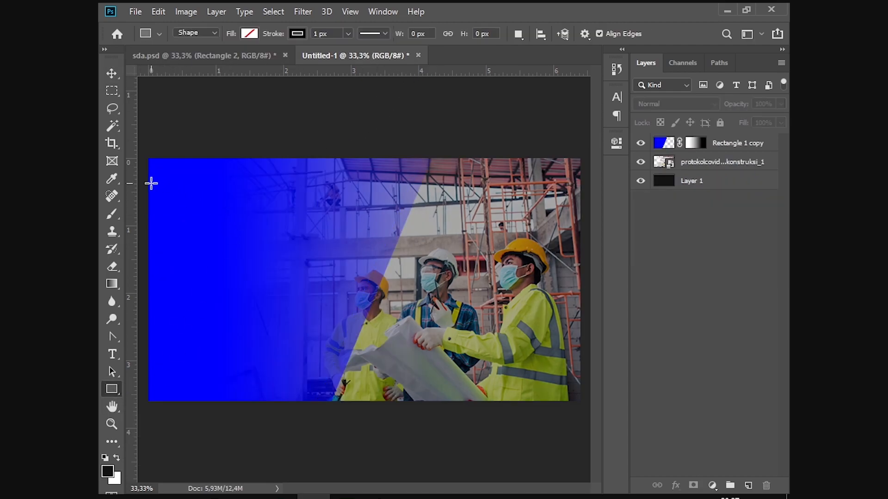
left_click_drag(149, 184, 326, 226)
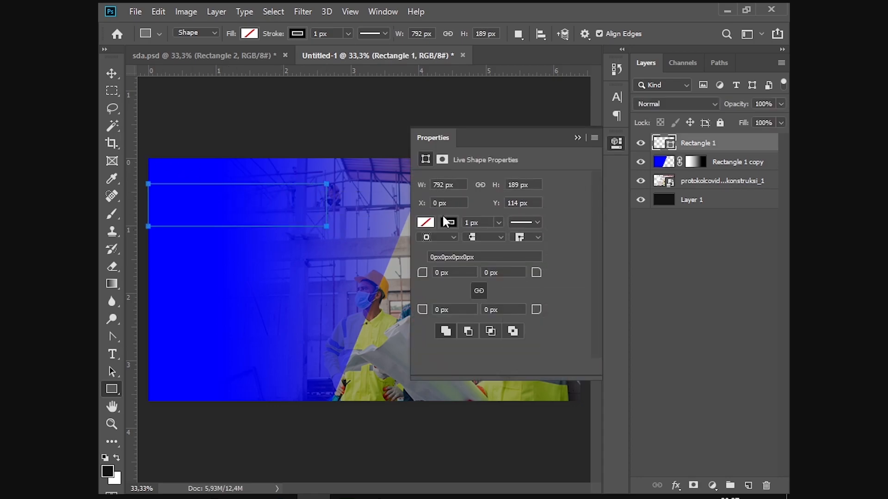
Step: Give the new rectangle a white fill and no stroke
left_click(427, 223)
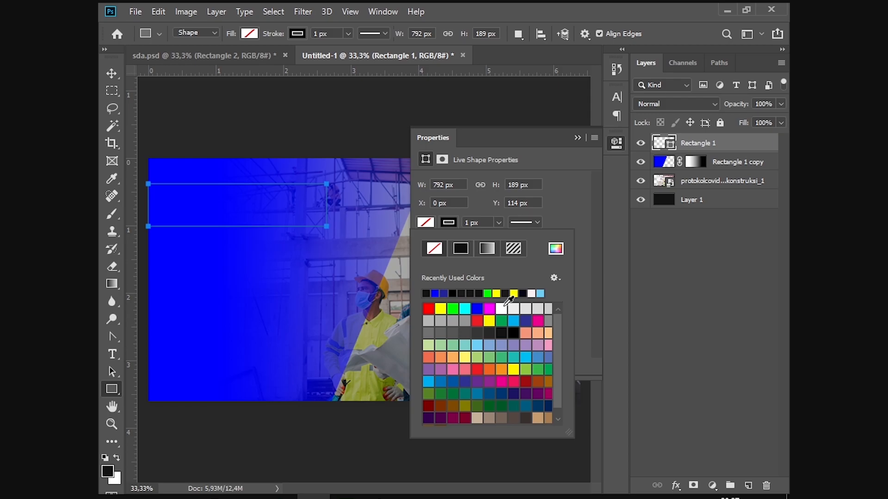
left_click(501, 308)
left_click(449, 223)
left_click(433, 249)
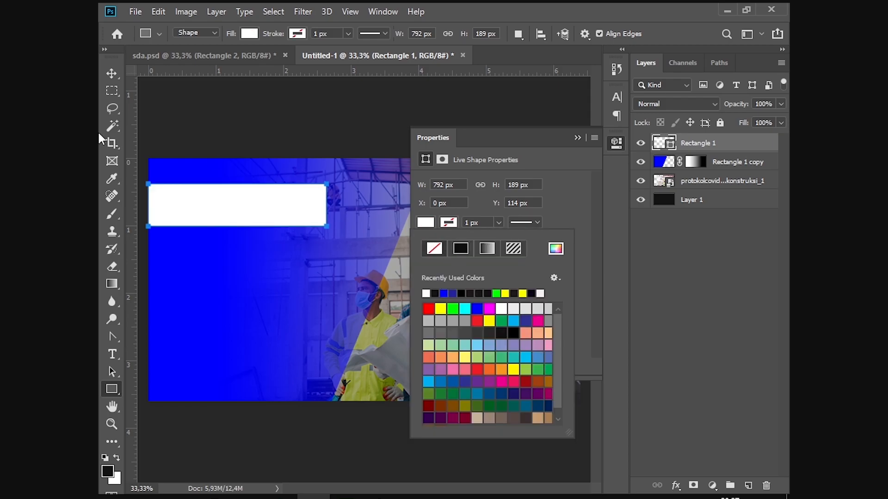
left_click(111, 74)
left_click(300, 126)
Step: Move the white rectangle up and skew its right end into a slanted banner
left_click_drag(255, 208, 258, 208)
left_click(577, 137)
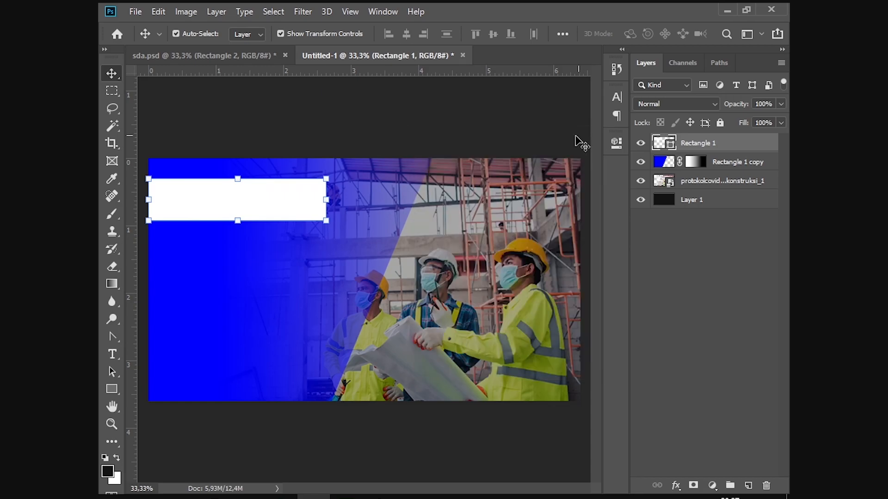
left_click_drag(329, 224, 310, 222)
key("Return")
left_click(342, 127)
key("ctrl+plus")
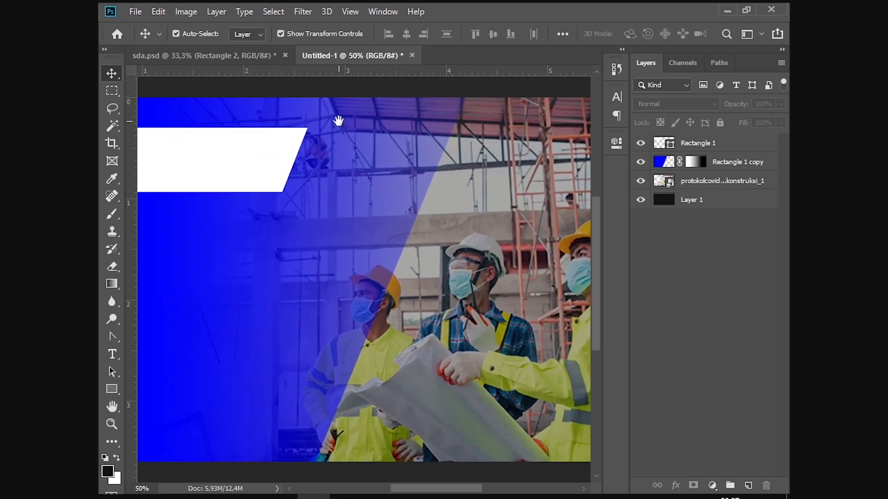
left_click_drag(341, 121, 527, 164)
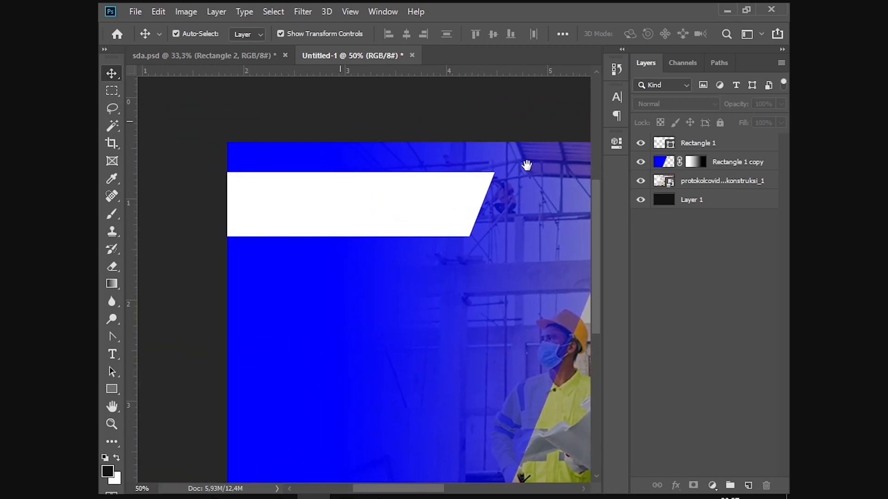
Step: Type the heading CONTACT INFO on the white banner, checking the reference card midway
left_click(111, 354)
left_click(320, 204)
type("C")
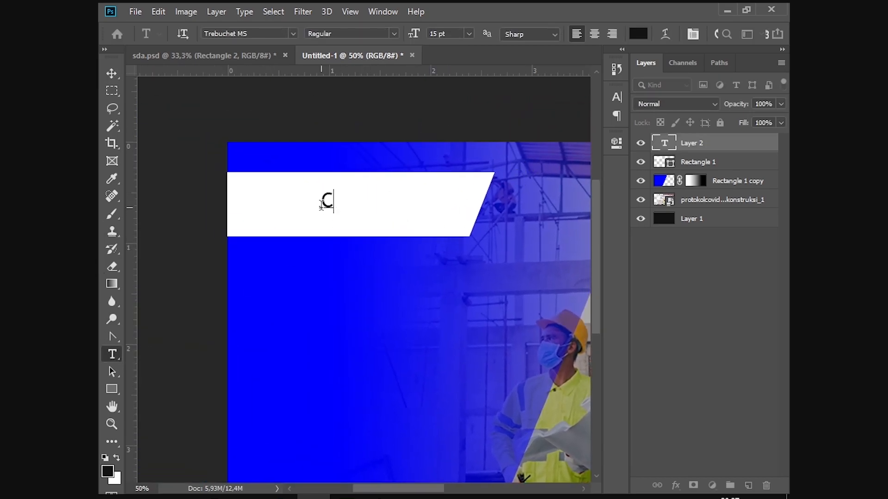
type("ONTAC")
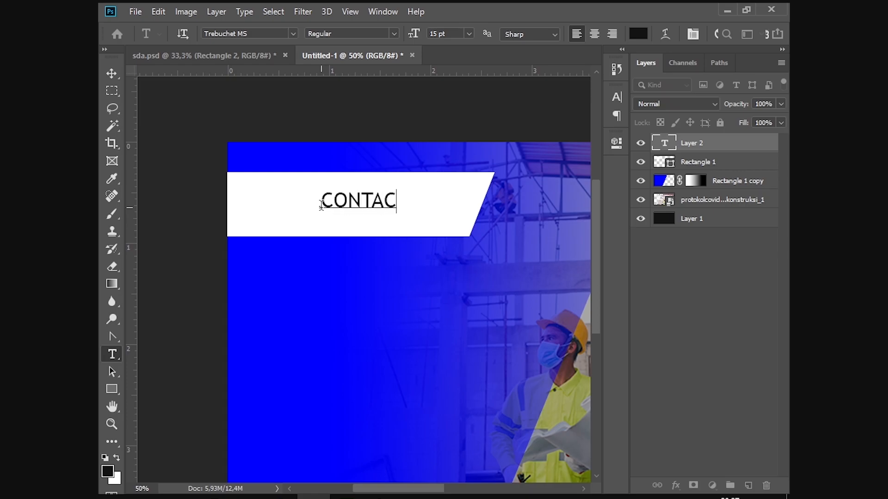
key("alt+Tab")
key("alt+Tab")
left_click(207, 54)
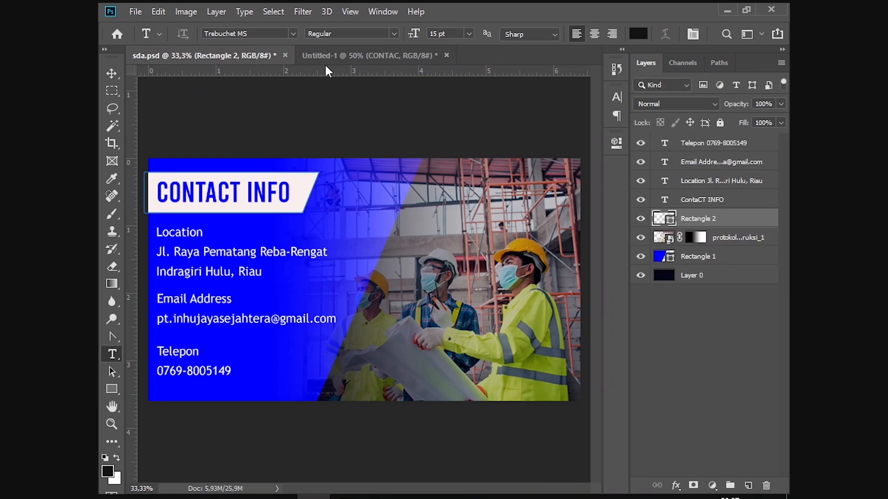
left_click(348, 56)
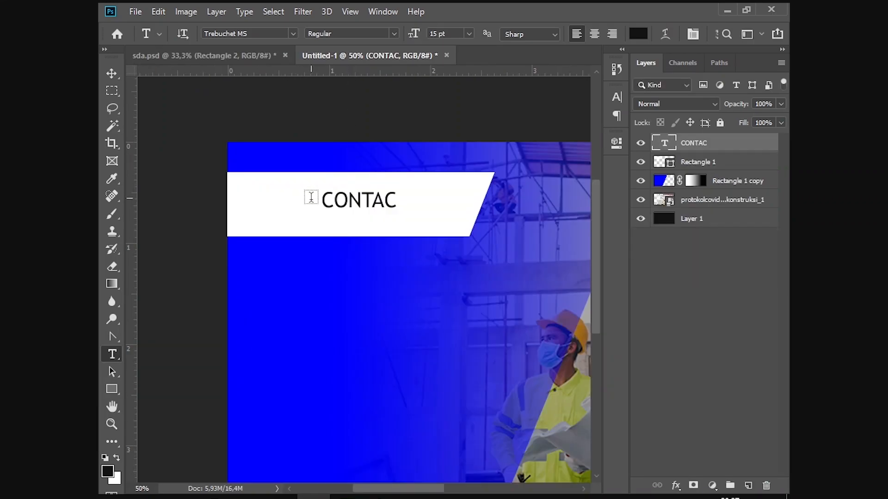
left_click(389, 199)
type("T INFO")
Step: Enlarge the heading to 31 pt and move it onto the white banner
key("ctrl+a")
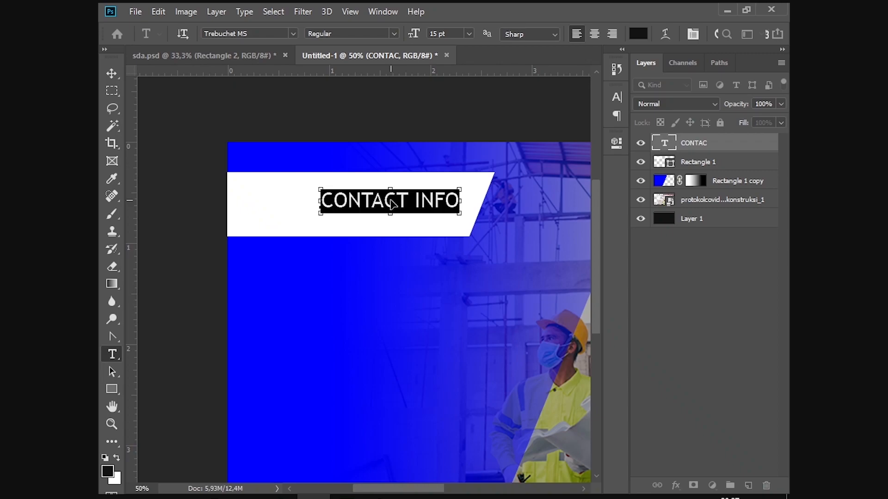
left_click_drag(419, 37, 437, 37)
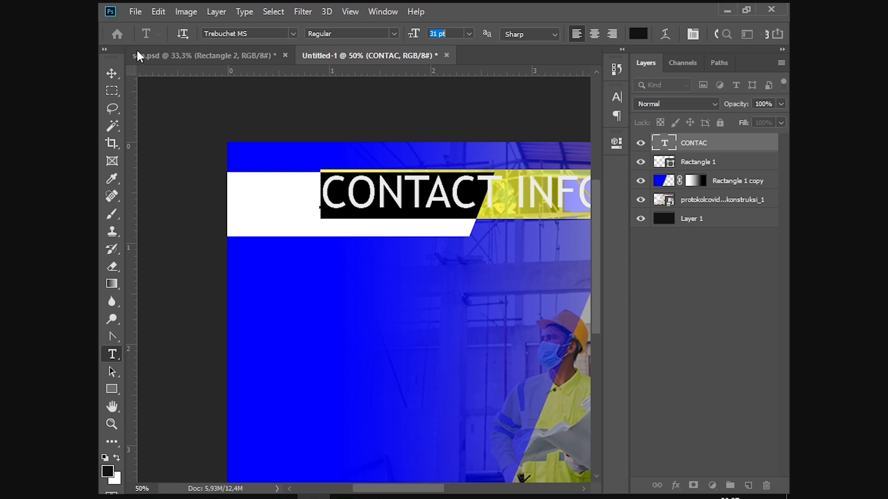
left_click(110, 70)
left_click_drag(384, 192, 293, 201)
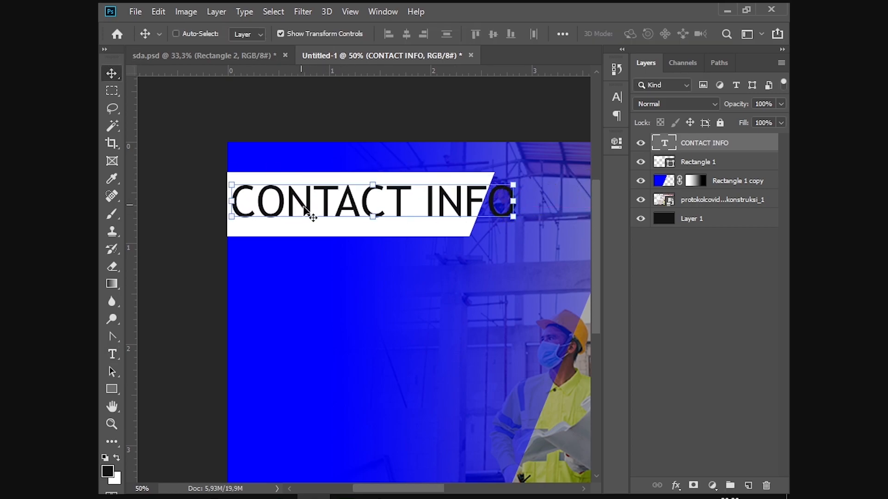
Step: Reduce the heading to 23 pt, then scale and nudge it to fit the banner (about 26.12 pt)
left_click(615, 98)
left_click(540, 132)
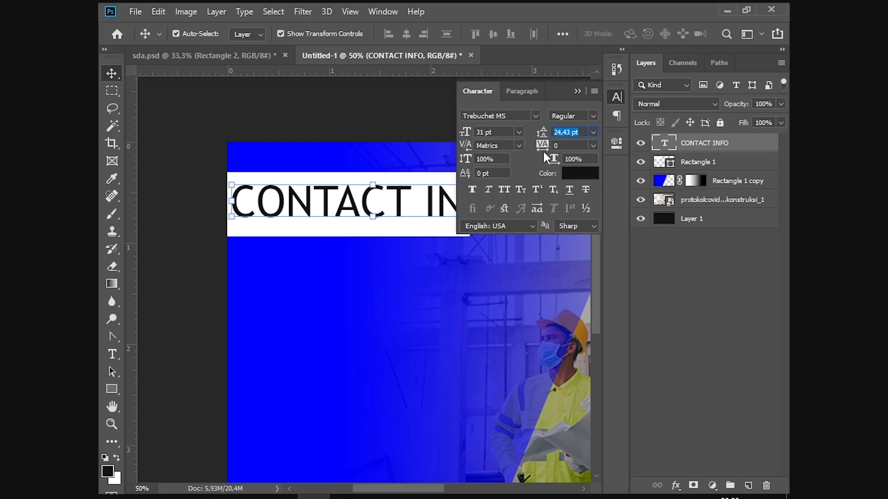
left_click_drag(461, 134, 454, 133)
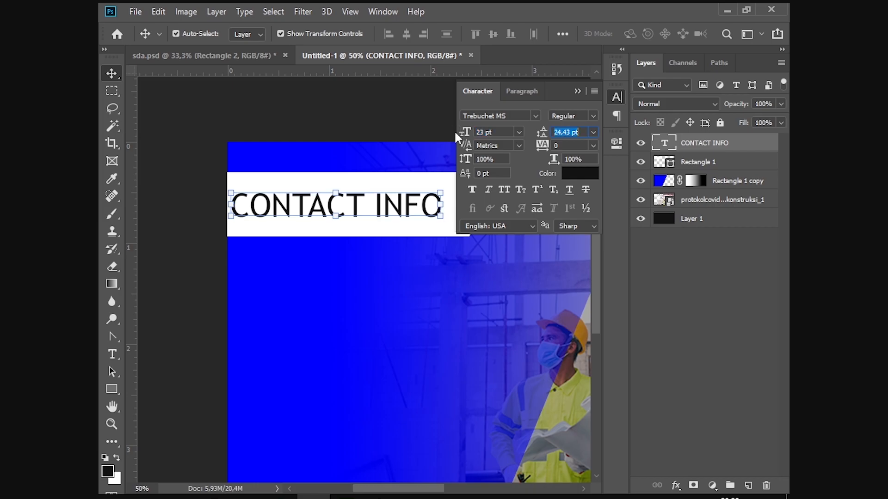
left_click(577, 91)
left_click_drag(442, 193, 473, 189)
left_click_drag(408, 200, 410, 199)
left_click(617, 96)
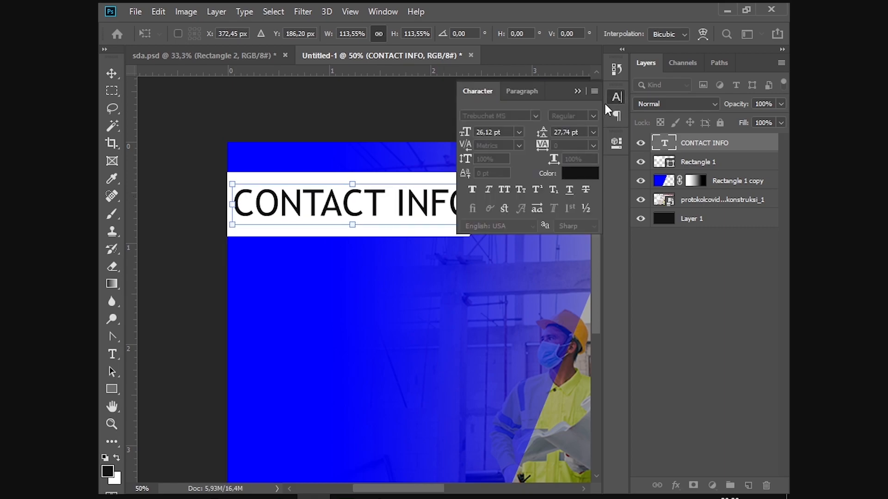
Step: Check the font name of the reference heading in sda.psd
left_click(422, 118)
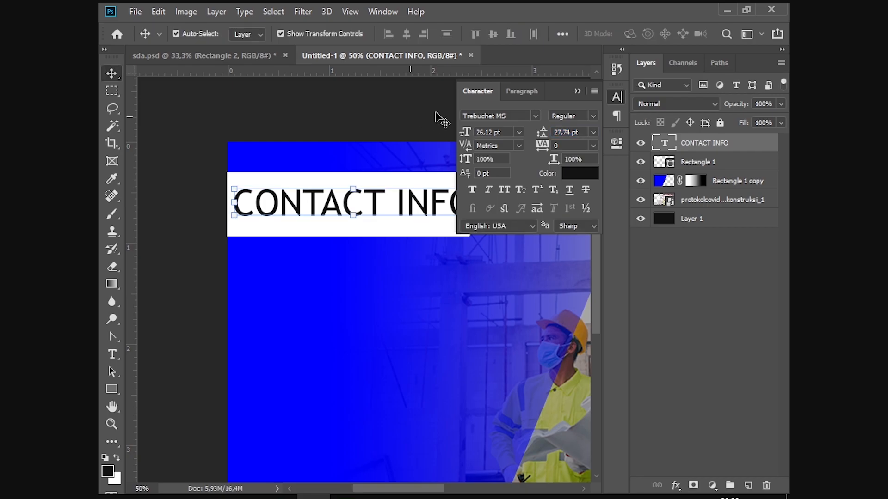
left_click(576, 91)
left_click(254, 55)
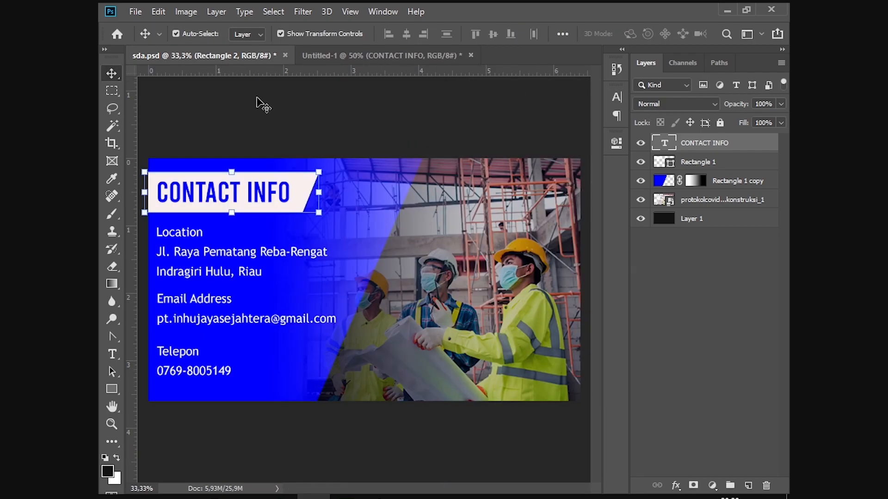
double_click(269, 192)
left_click(266, 34)
left_click(339, 54)
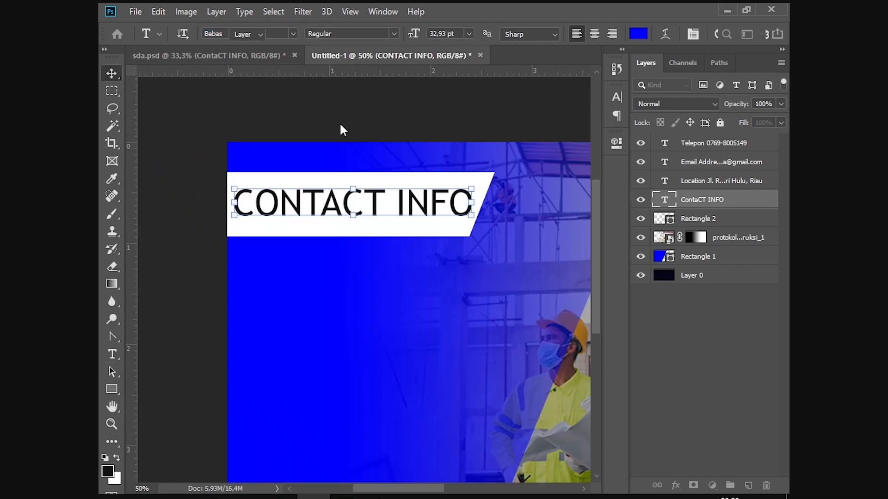
Step: Change the CONTACT INFO heading's font to Bebas
key("v")
key("ctrl+t")
key("Return")
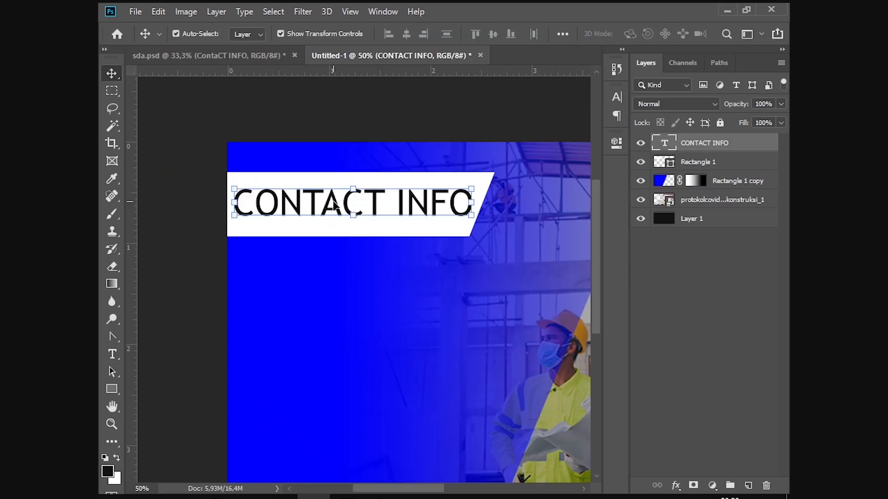
left_click(394, 155)
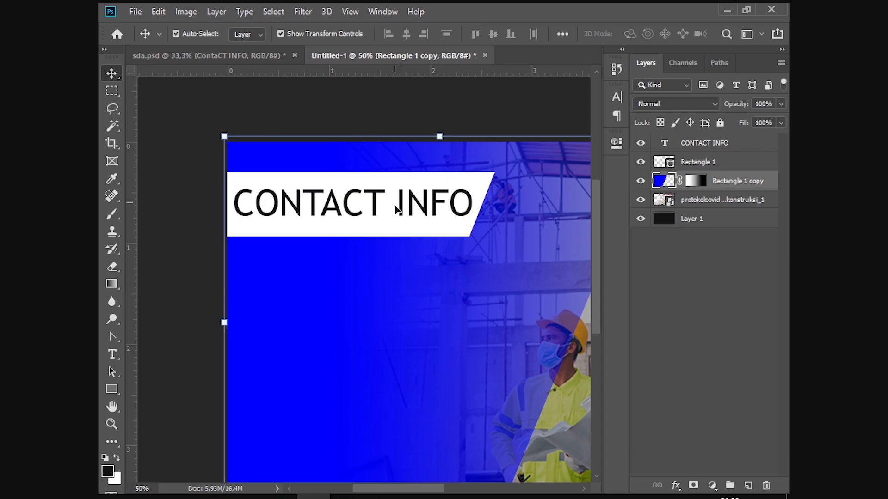
left_click(394, 209)
key("t")
triple_click(394, 212)
left_click(283, 35)
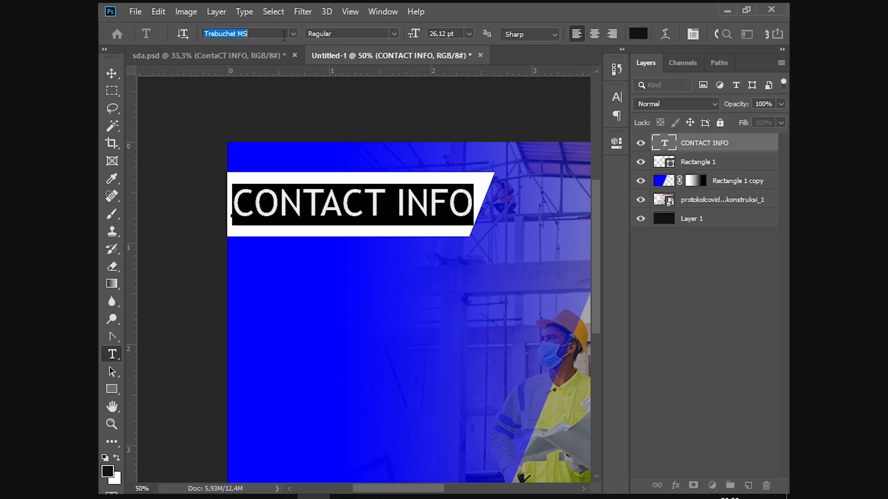
type("Bebas")
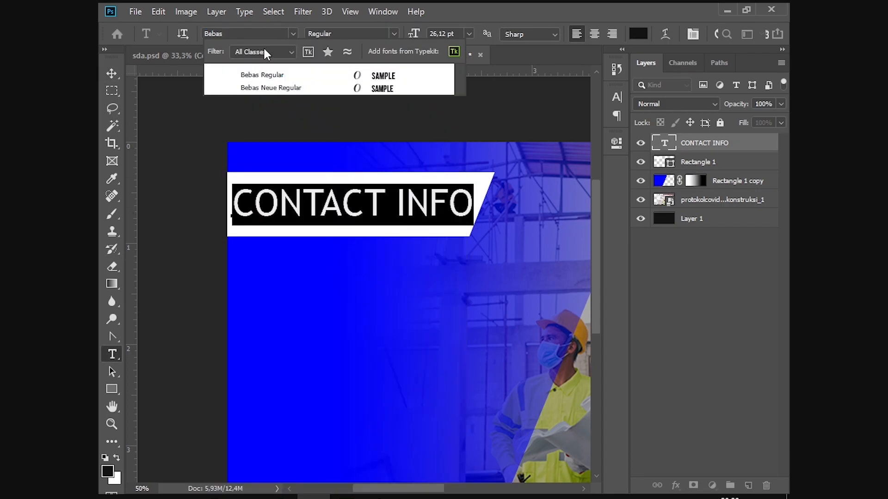
key("Return")
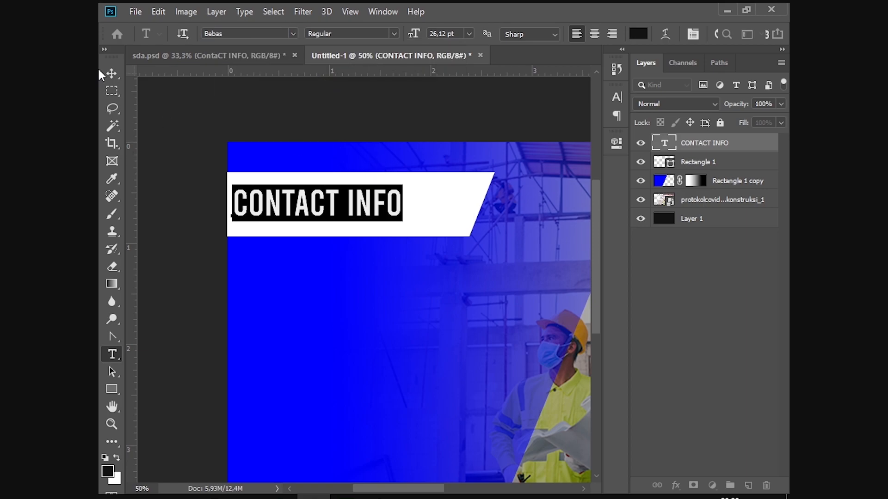
left_click(104, 71)
Step: Stretch the heading horizontally with Free Transform so it spans the banner
key("ctrl+t")
left_click_drag(403, 204, 469, 202)
key("Return")
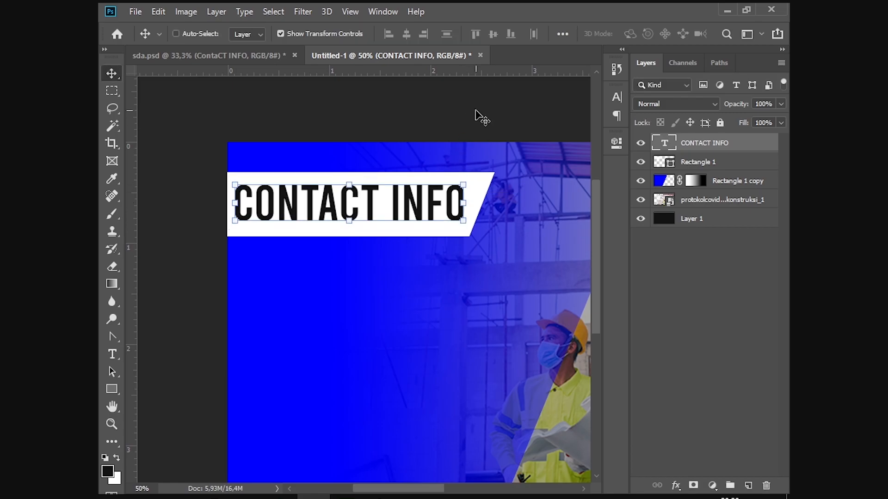
key("ctrl+minus")
left_click(417, 118)
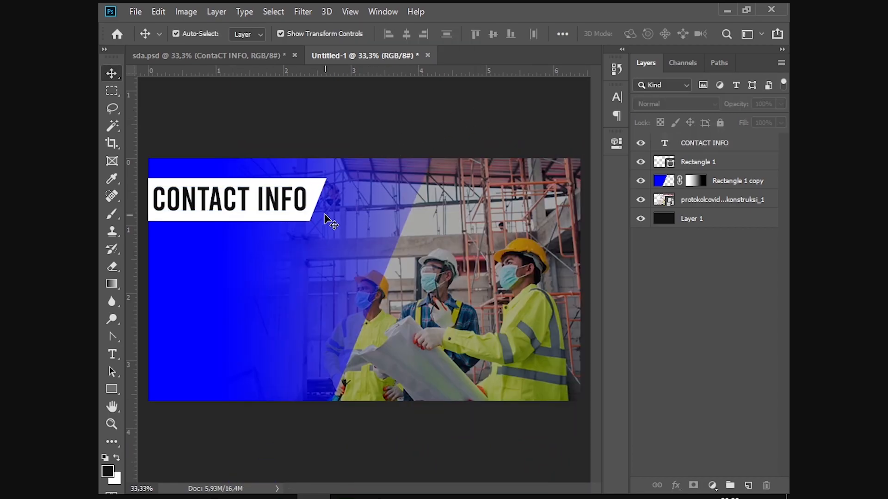
Step: Recolour the CONTACT INFO heading blue (#0000ff), sampled from the blue panel
left_click(273, 188)
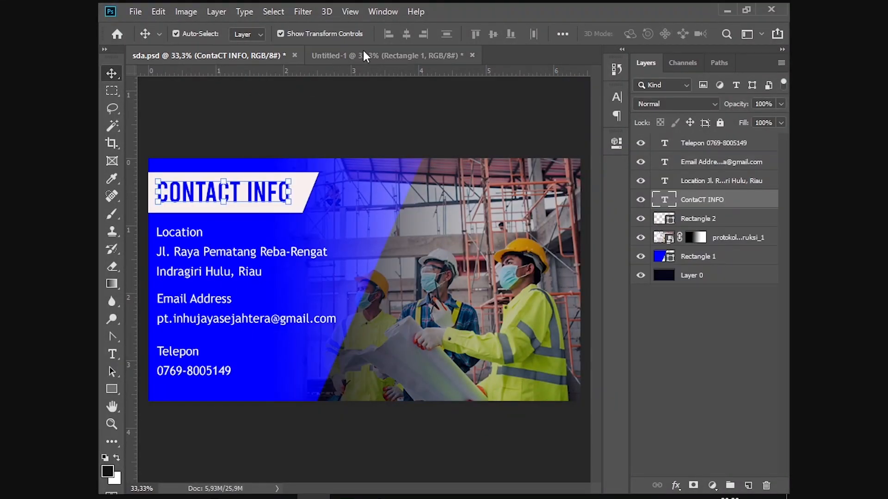
left_click(374, 55)
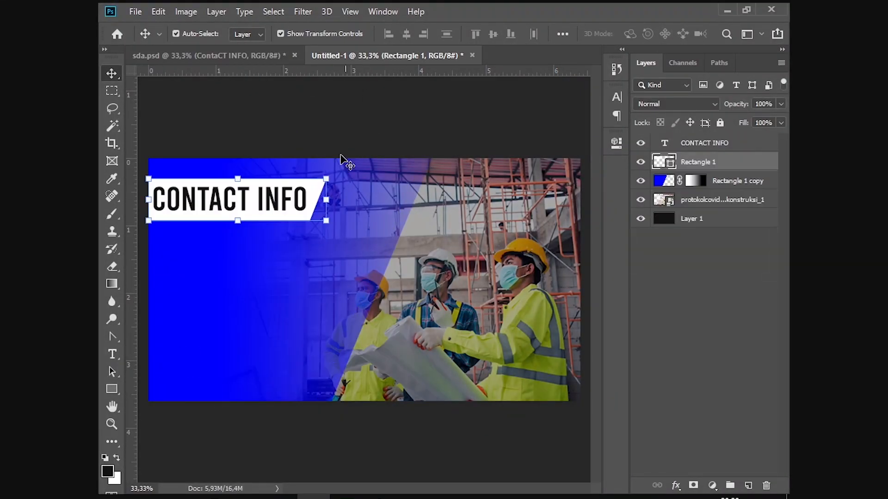
left_click(240, 196)
double_click(241, 197)
left_click(640, 34)
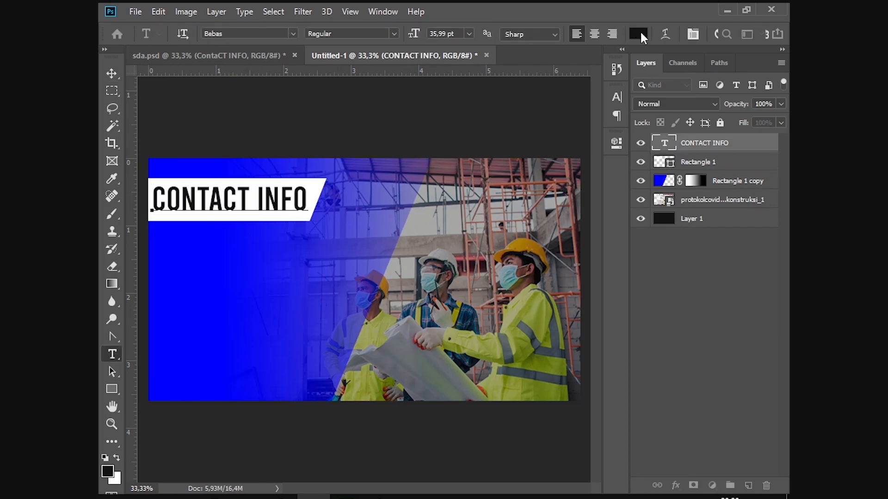
left_click(168, 168)
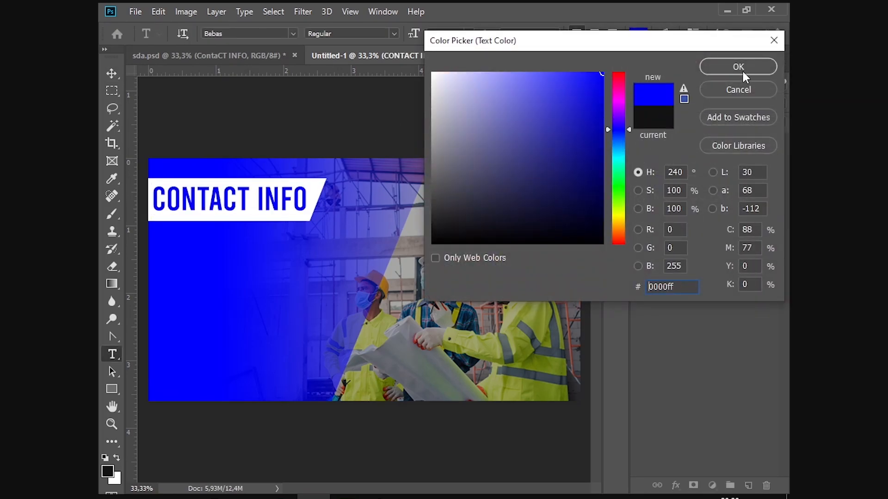
left_click(738, 67)
left_click(113, 78)
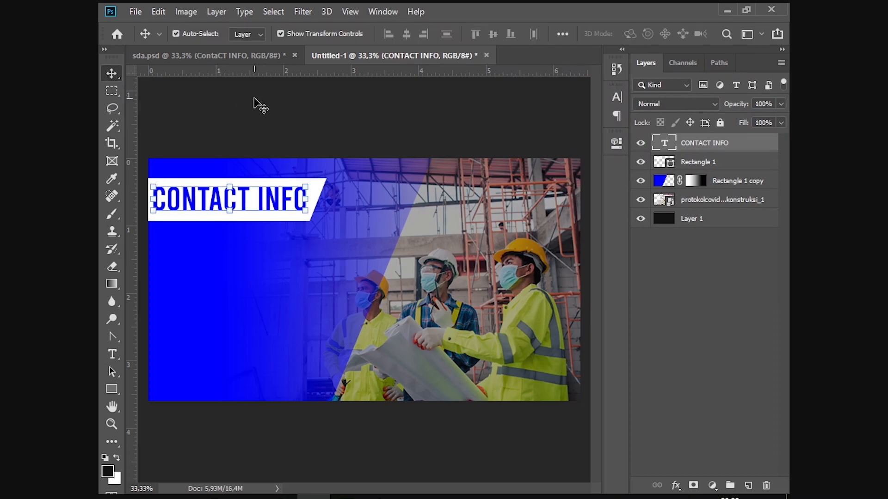
left_click(255, 99)
key("ctrl+plus")
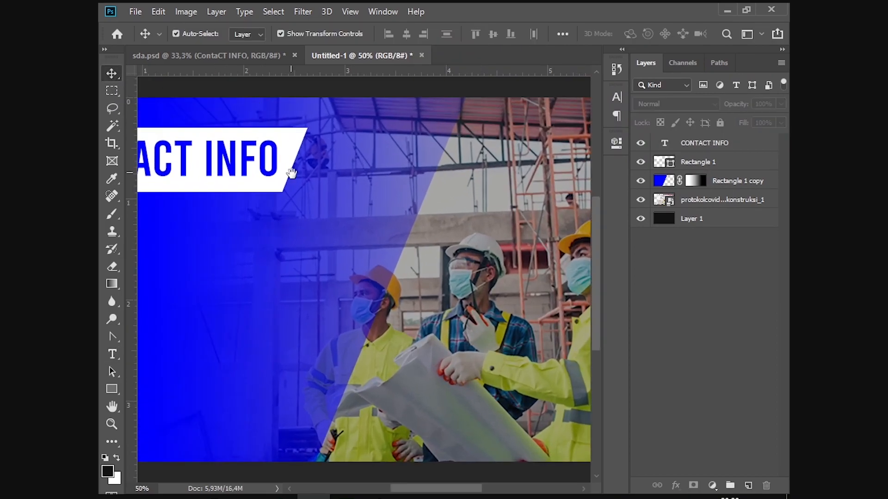
left_click_drag(290, 172, 508, 147)
Step: Copy the three-line Location text from sda.psd and paste it onto the new card's blue panel
left_click(229, 49)
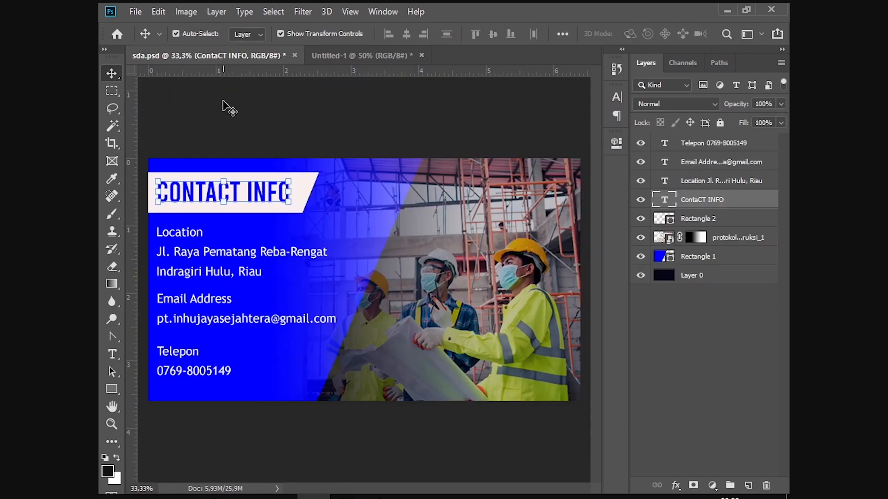
left_click(228, 281)
double_click(225, 275)
key("ctrl+c")
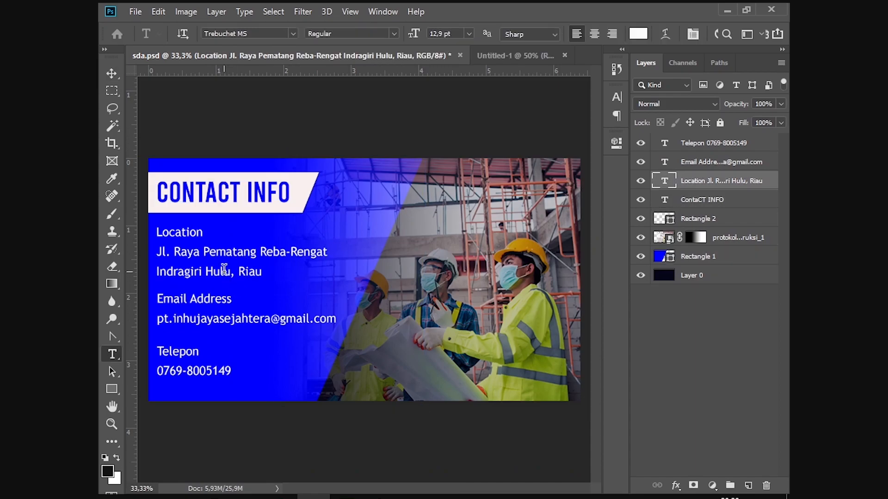
left_click(501, 50)
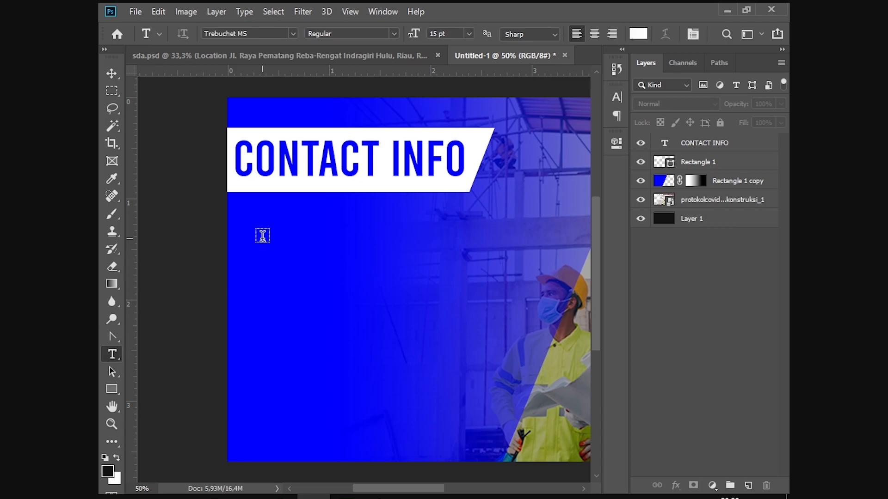
left_click(262, 245)
key("ctrl+v")
key("ctrl+a")
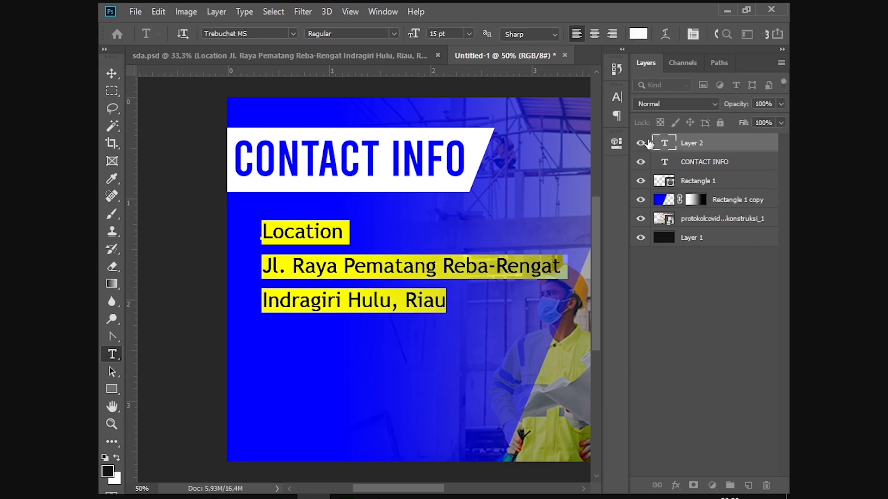
Step: Set the text to Acumin Variable Concept, 13 pt, leading 18,43 pt, and move it below the banner
left_click(617, 97)
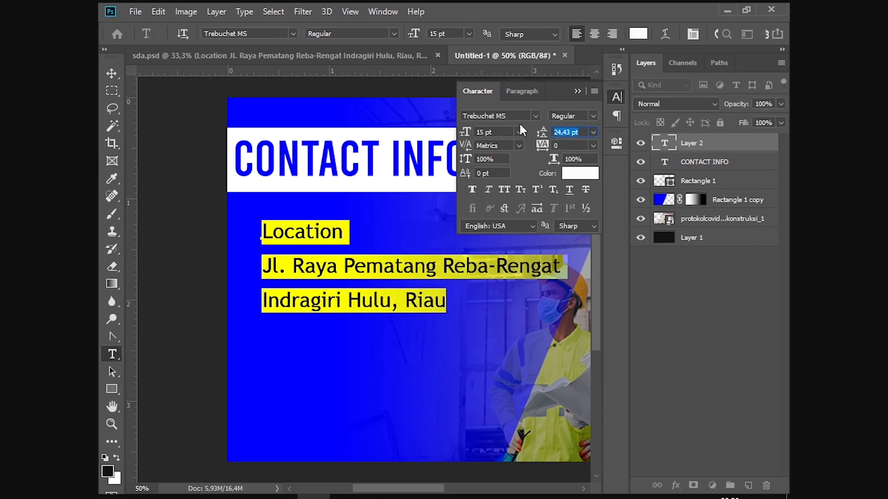
left_click(535, 116)
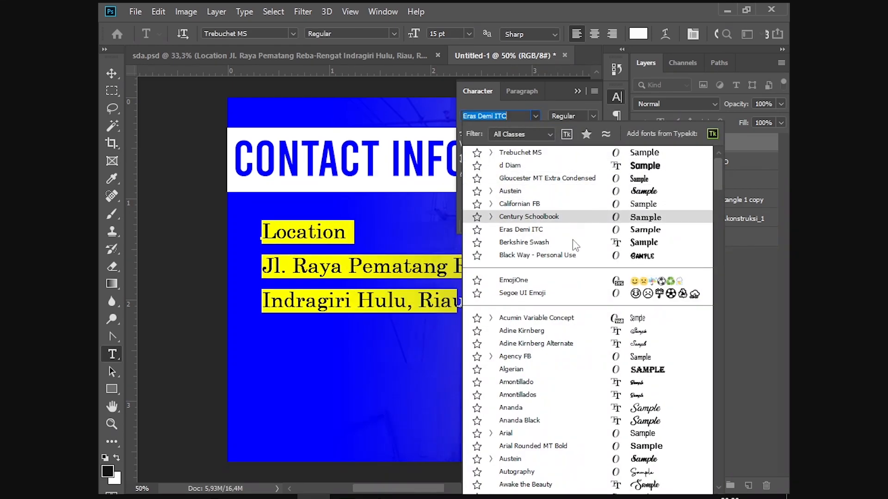
scroll(592, 296, "down", 1)
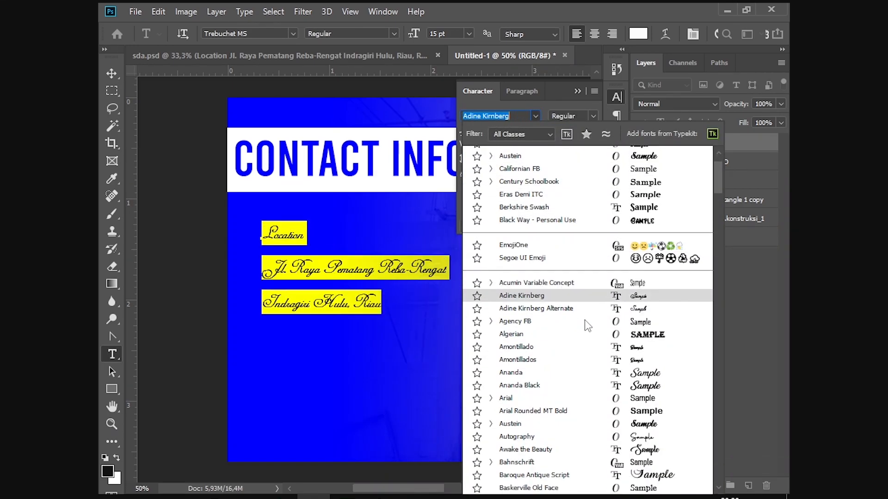
left_click(597, 289)
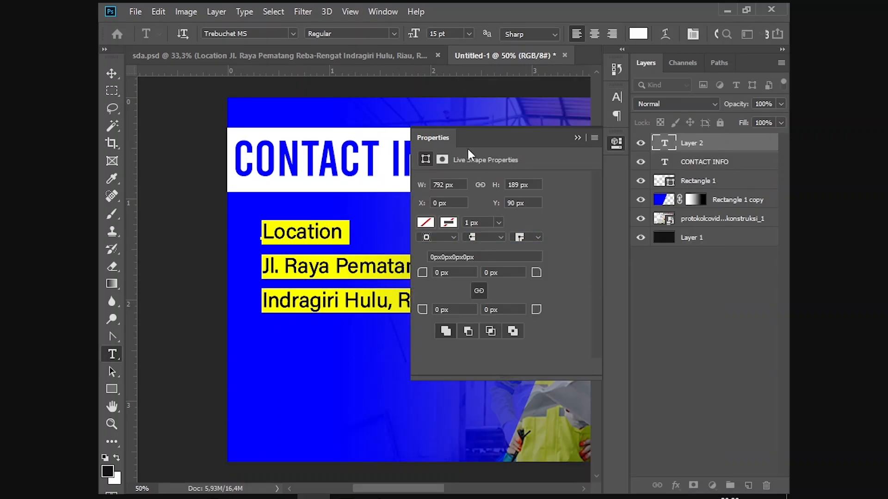
left_click(575, 136)
left_click(614, 94)
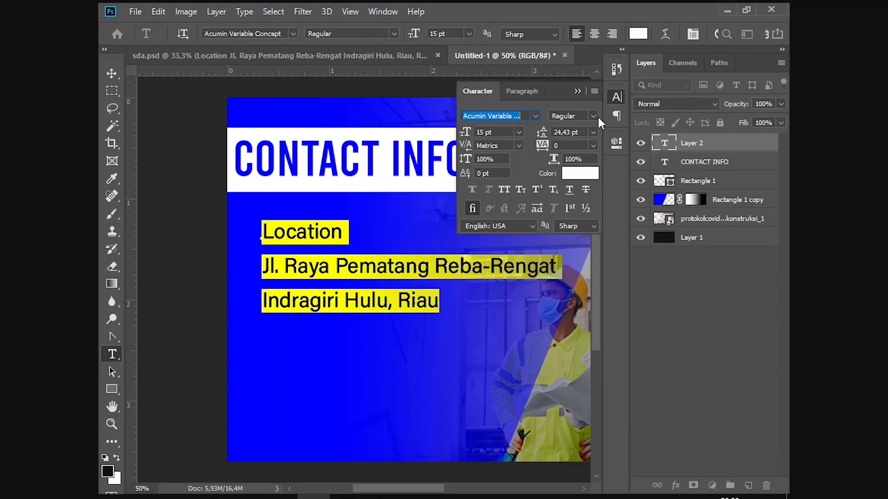
left_click_drag(467, 135, 465, 134)
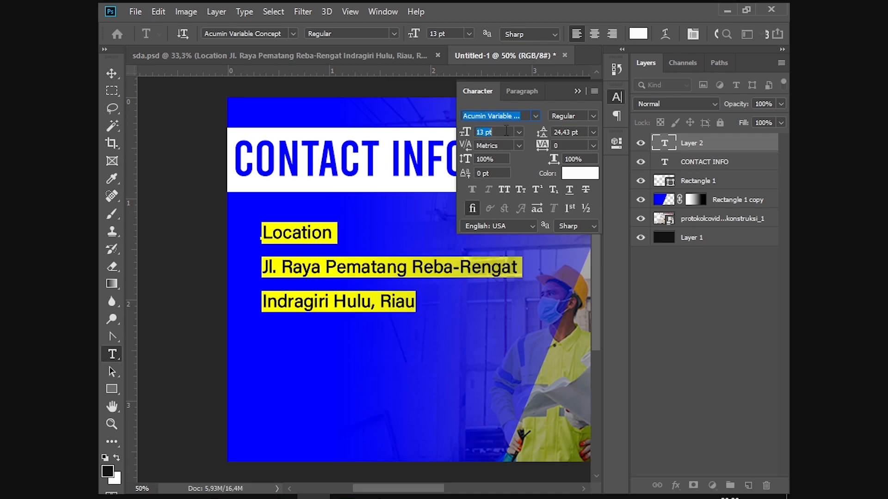
left_click_drag(542, 134, 534, 135)
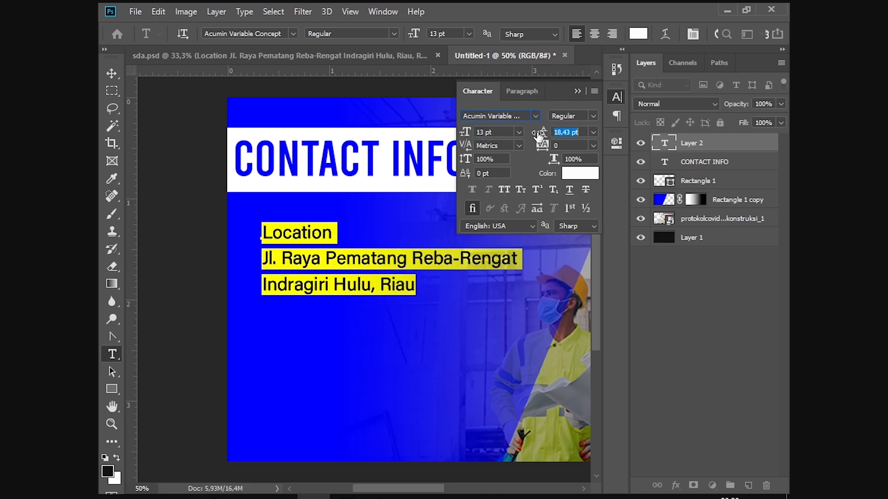
left_click(578, 89)
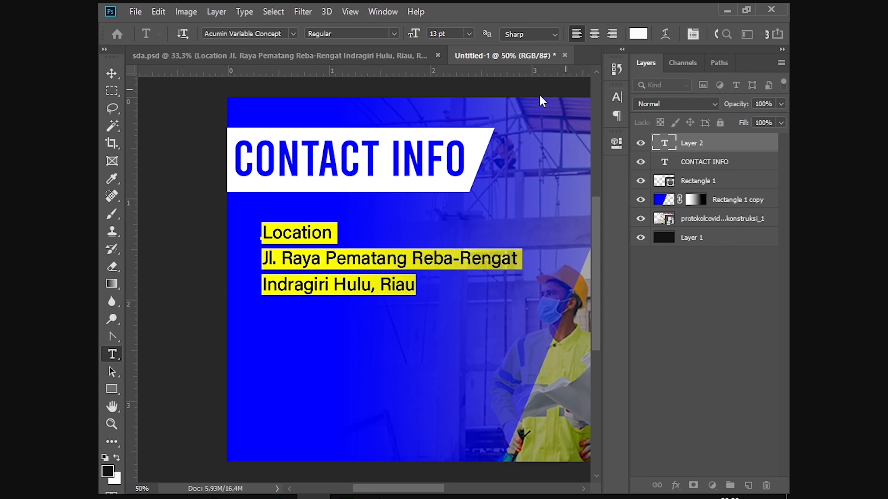
left_click(111, 73)
left_click_drag(332, 272, 311, 255)
Step: Scale the new card's Location text block down to 89.54%
left_click_drag(494, 276, 474, 269)
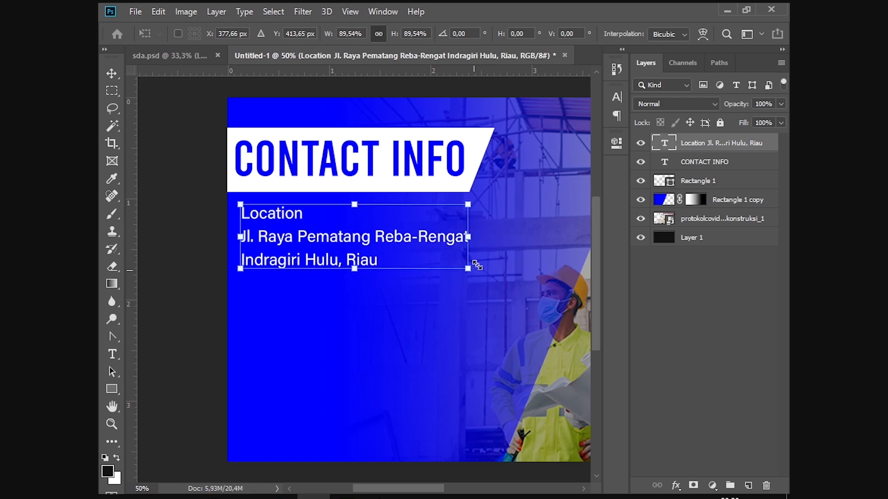
key("Return")
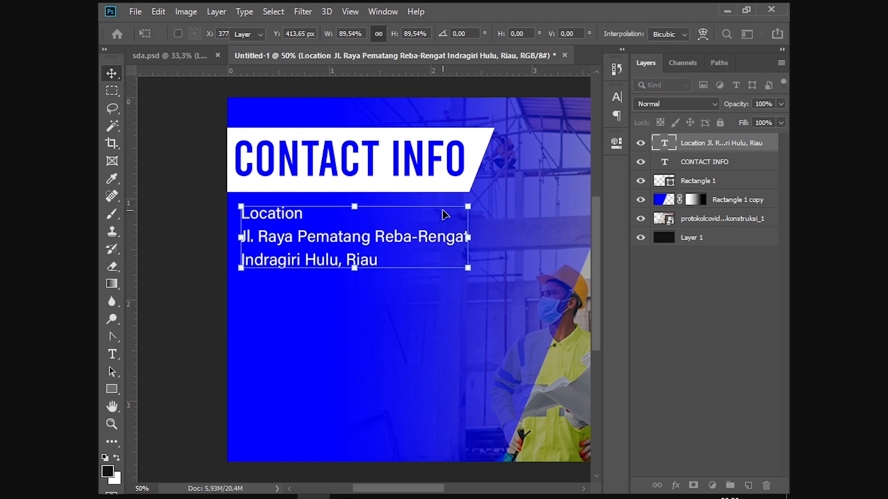
key("ctrl+minus")
key("ctrl+minus")
key("ctrl+plus")
key("ctrl+plus")
key("ctrl+plus")
left_click_drag(348, 208, 569, 202)
left_click(573, 206)
left_click_drag(475, 229, 458, 188)
Step: Duplicate the Location text layer and move the copy just below the original
left_click(385, 194)
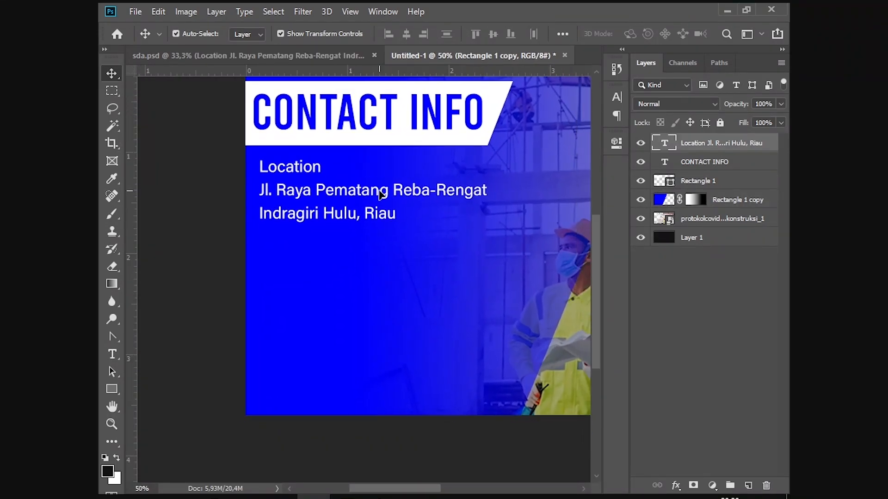
key("ctrl+j")
left_click_drag(379, 194, 383, 273)
double_click(382, 271)
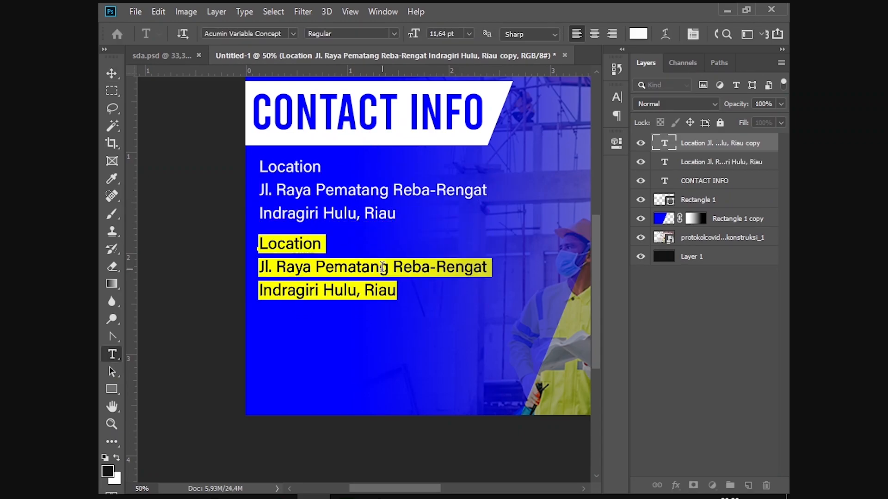
key("alt+Tab")
key("alt+Tab")
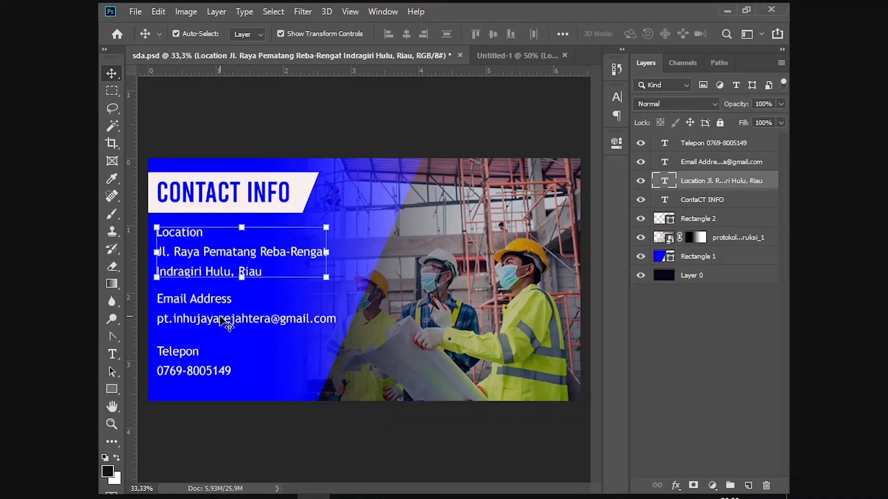
Step: Copy the old card's Email lines and paste them over the duplicated Location text
double_click(228, 323)
key("ctrl+c")
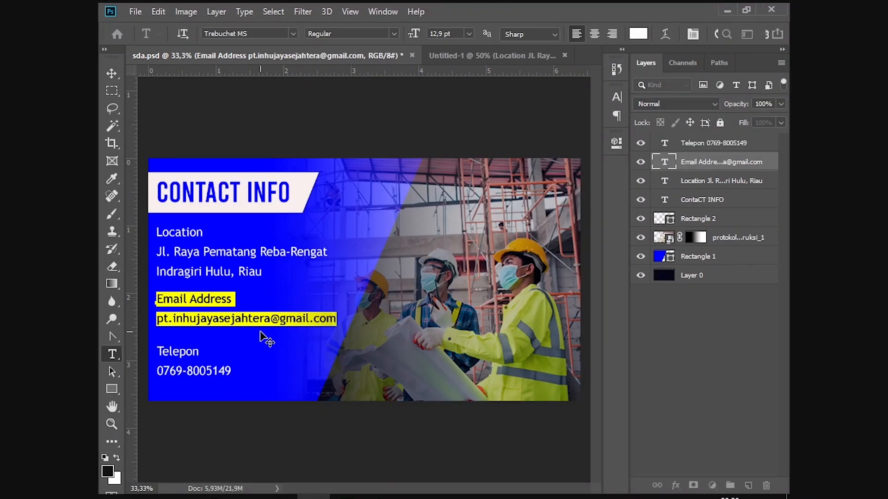
left_click(529, 55)
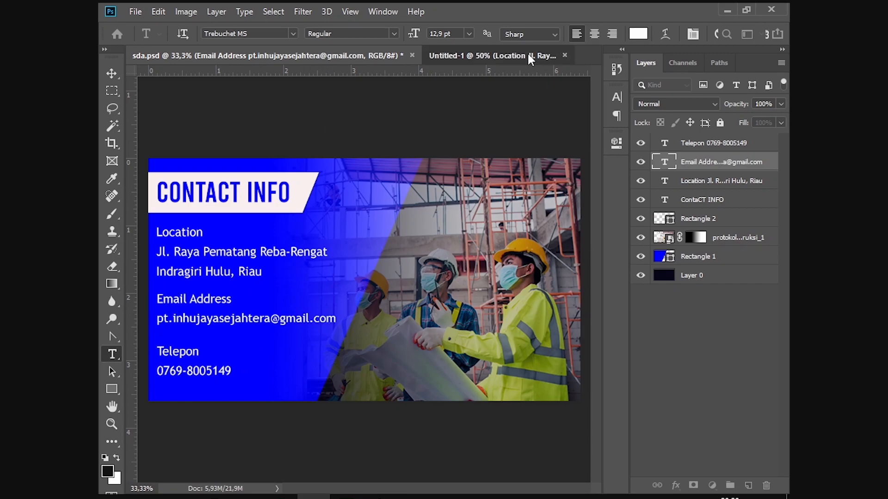
key("v")
double_click(315, 261)
key("ctrl+v")
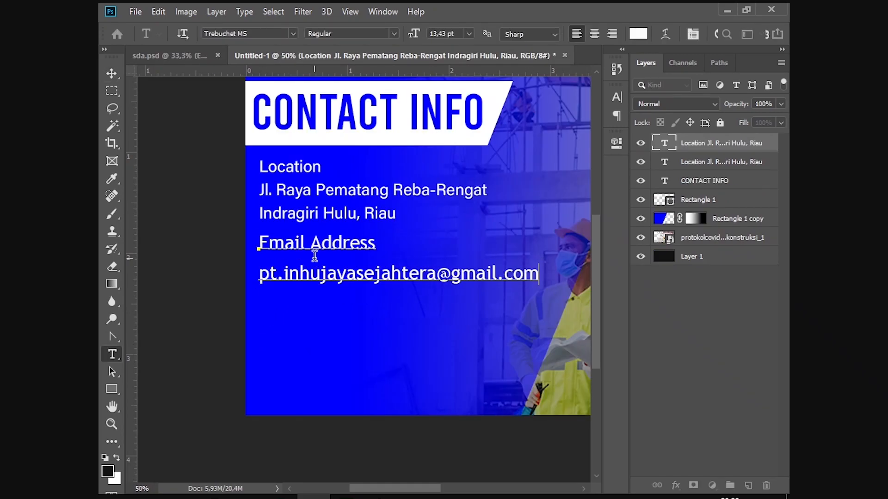
Step: Undo the mis-formatted paste and bring up the Windows Run box
key("ctrl")
key("ctrl+z")
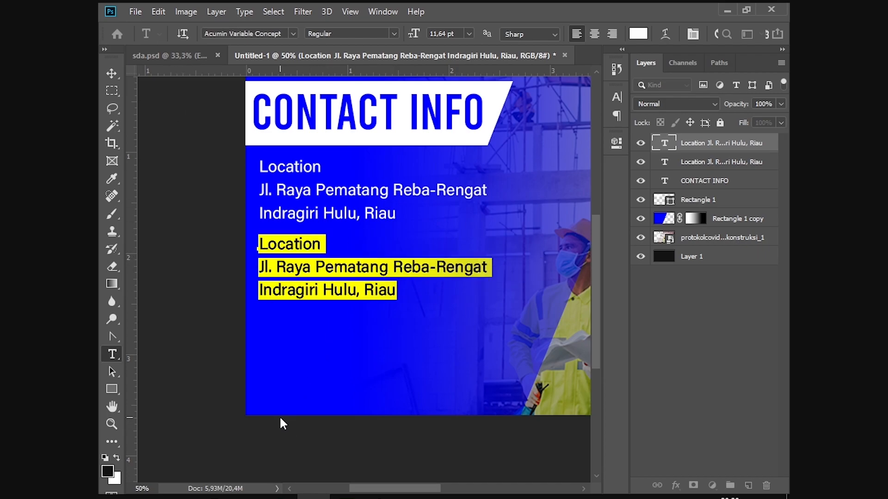
key("super+r")
Step: Launch Notepad and pass the email lines through it as plain text
type("n")
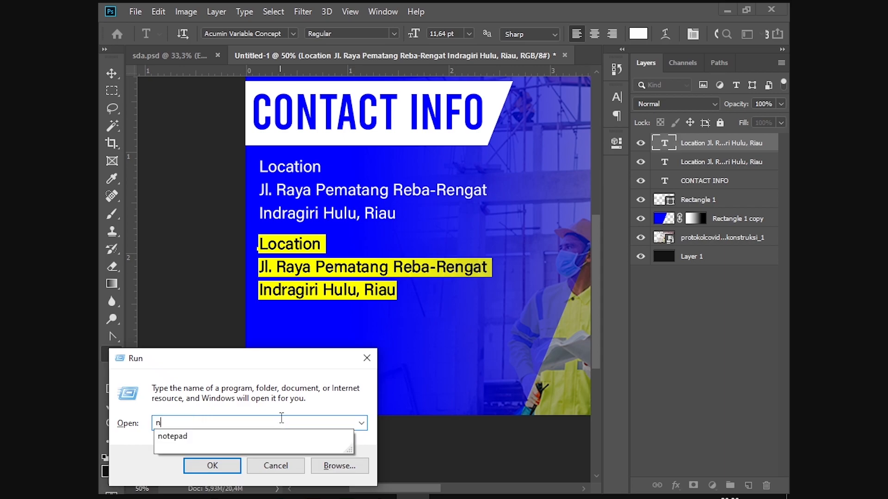
type("otepad")
key("Return")
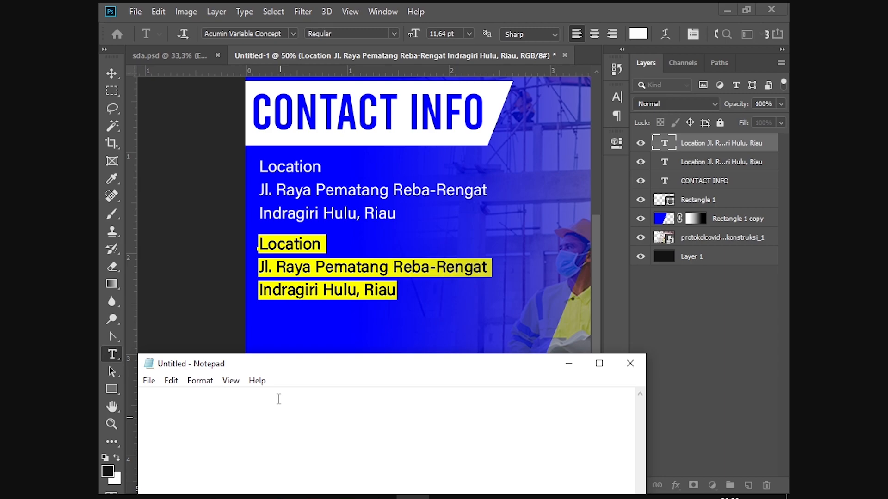
key("ctrl+v")
key("ctrl+a")
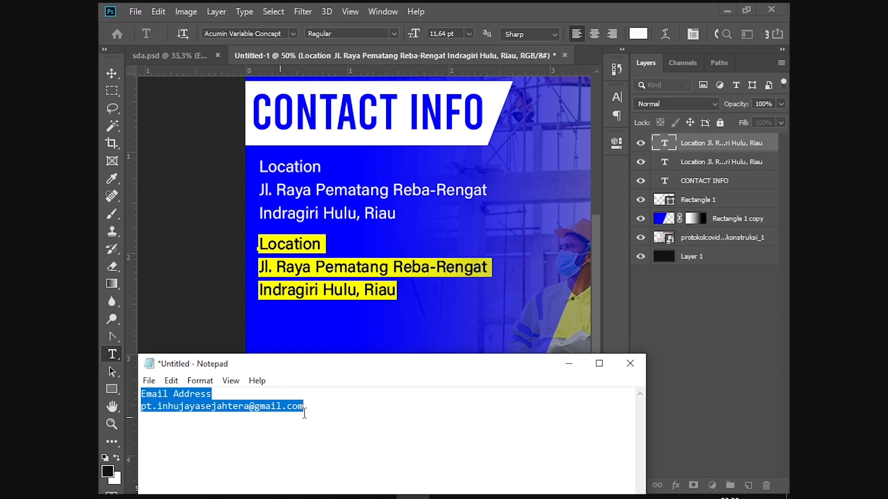
key("ctrl+x")
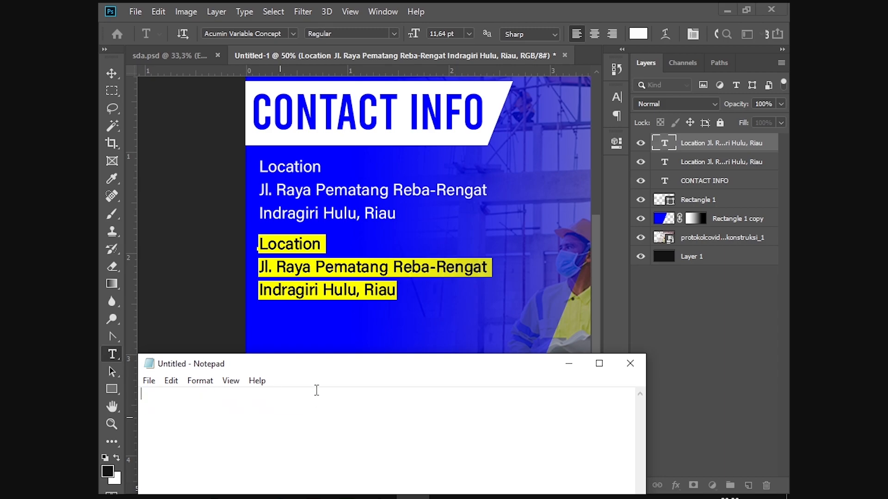
Step: Paste the plain email lines over the duplicate block and nudge the Email Address block lower
left_click(344, 289)
left_click(382, 288)
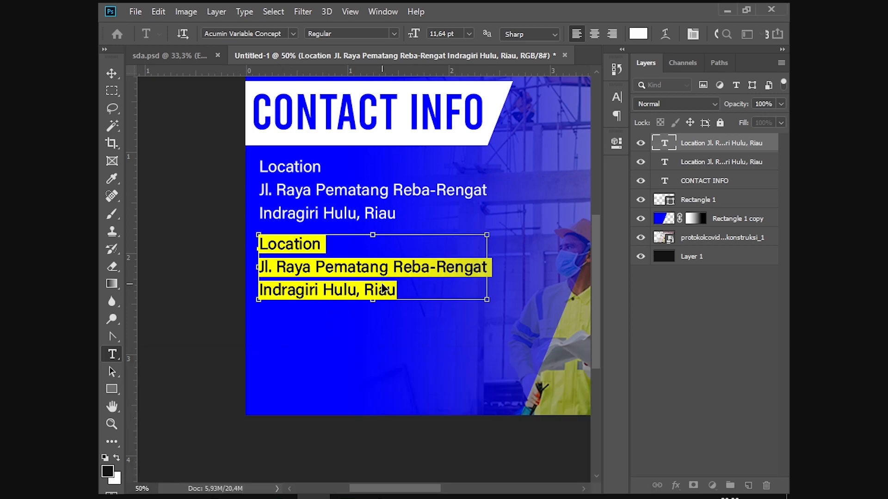
key("ctrl+v")
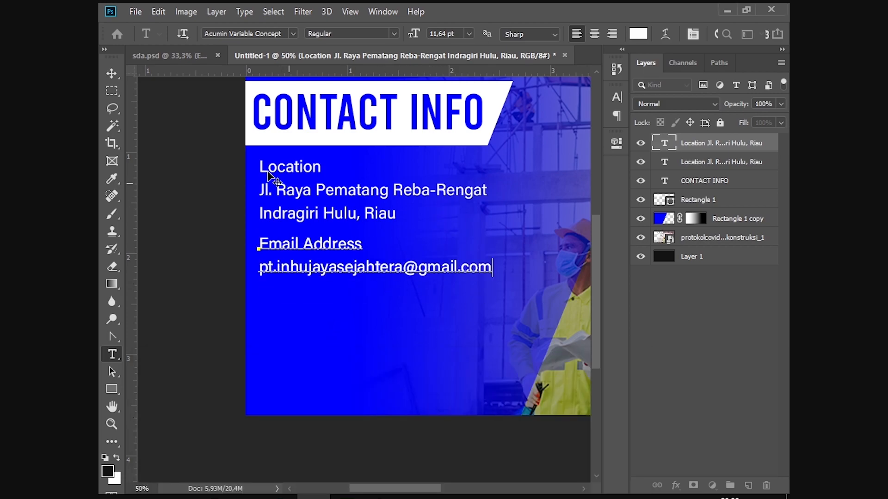
left_click(112, 74)
left_click(382, 210)
left_click(329, 267)
left_click_drag(330, 271, 330, 281)
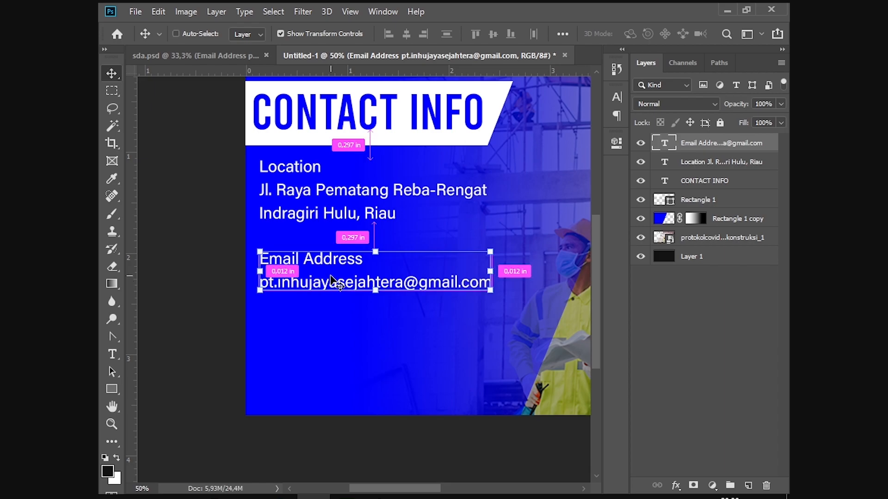
Step: Duplicate the Email Address block, move the copy further down, and select its text
key("ctrl+j")
left_click_drag(331, 276, 332, 340)
key("t")
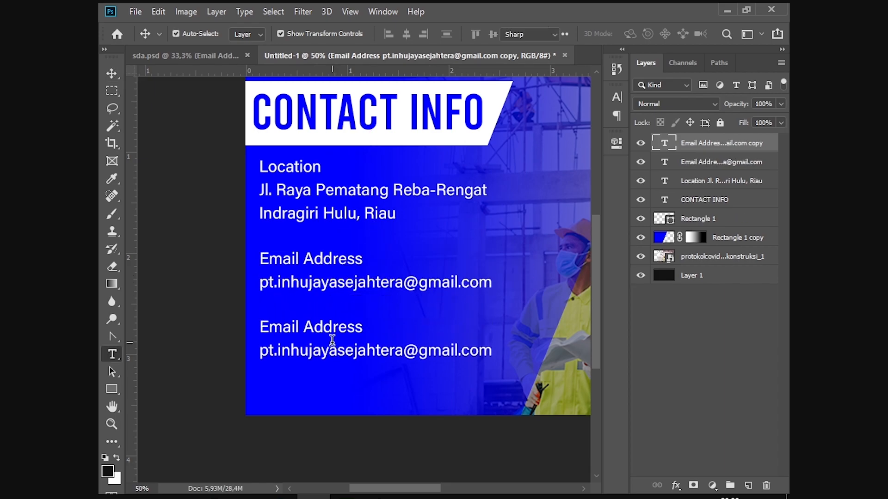
left_click(332, 340)
key("ctrl+a")
Step: Copy the Telepon lines from the original sda.psd and route them through Notepad
key("alt+Tab")
key("alt+Tab")
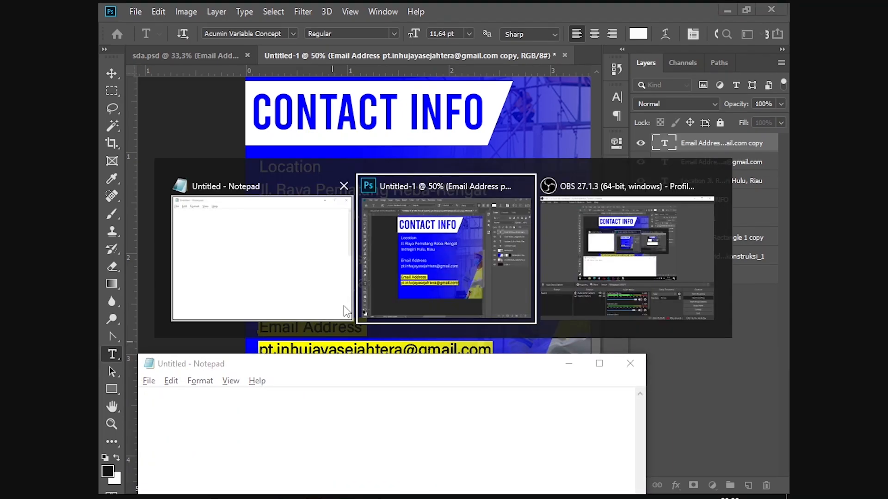
left_click(202, 57)
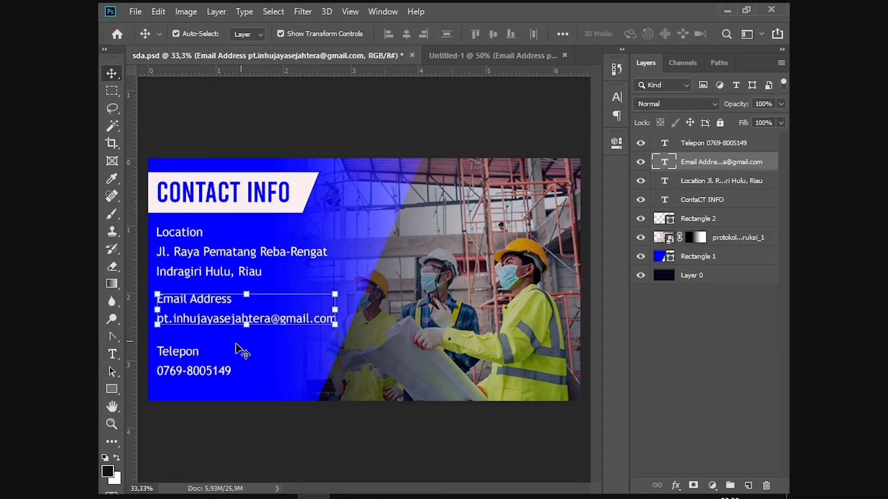
left_click(178, 359)
double_click(178, 358)
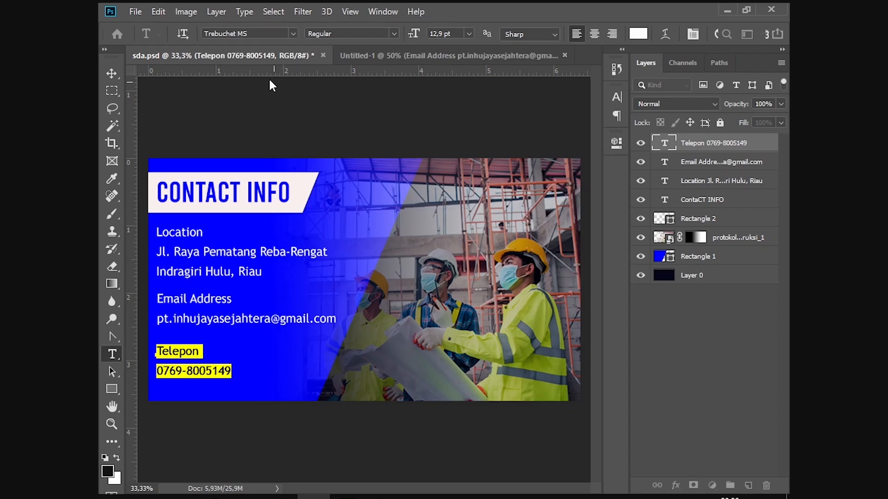
key("alt+Tab")
key("ctrl+v")
key("ctrl+a")
key("ctrl+x")
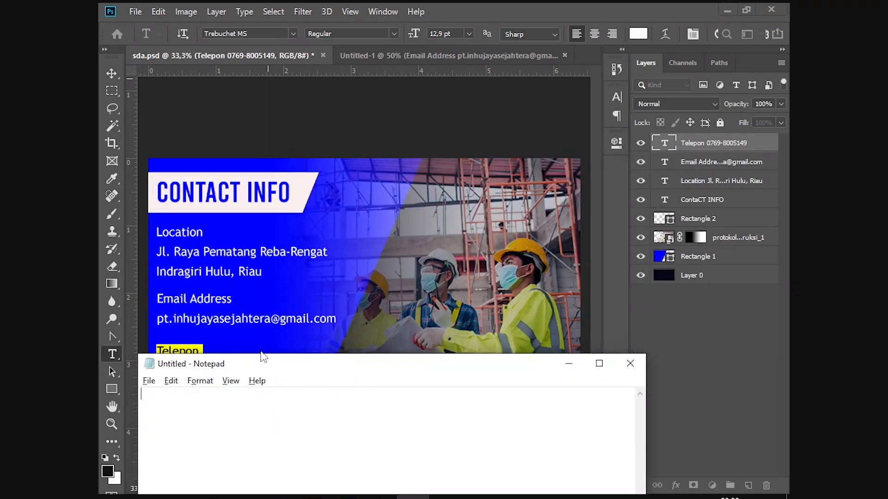
key("alt+Tab")
key("ctrl+v")
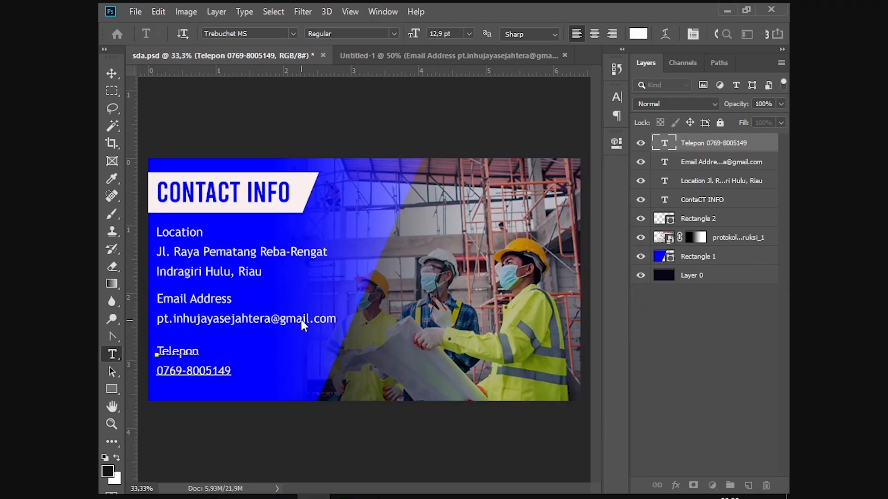
Step: Replace the lower email block's text with the plain Telepon heading and phone number
left_click(402, 54)
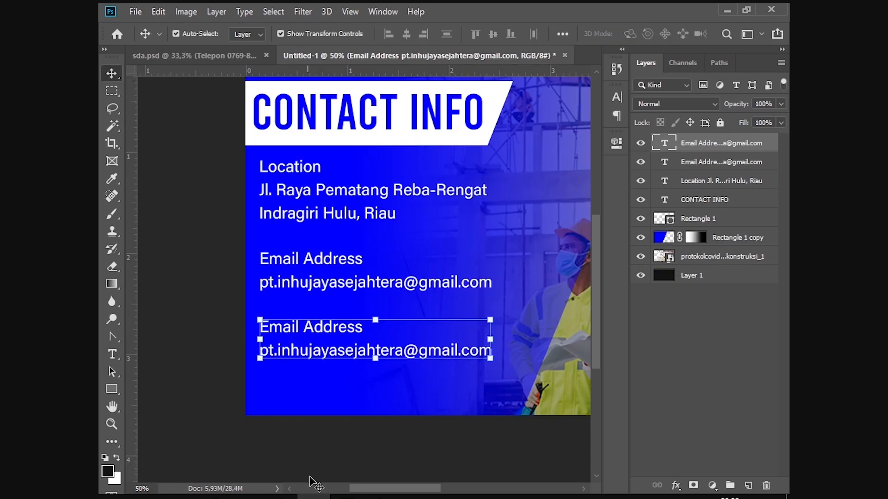
left_click(413, 498)
key("ctrl+v")
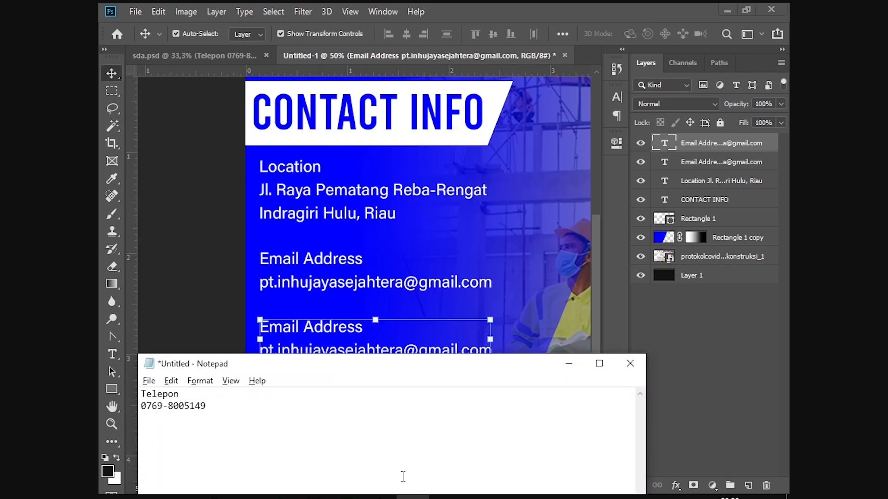
key("ctrl+z")
left_click(454, 342)
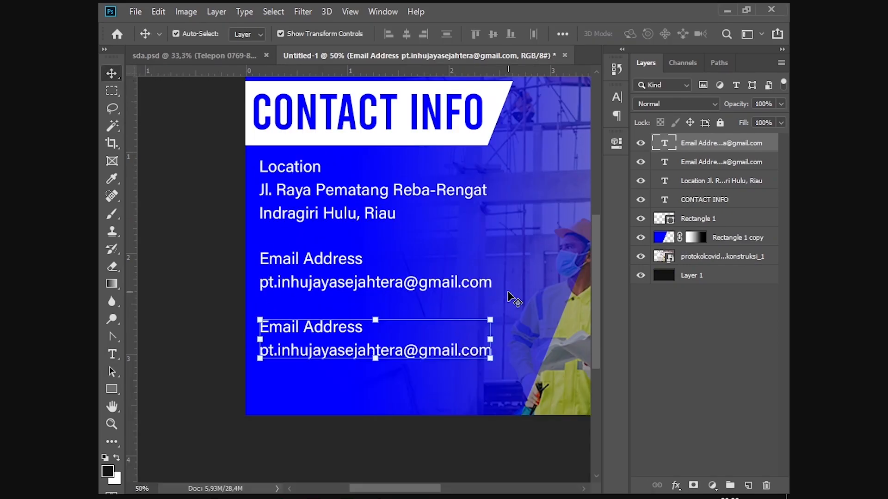
key("t")
left_click(404, 337)
key("ctrl+a")
key("ctrl+v")
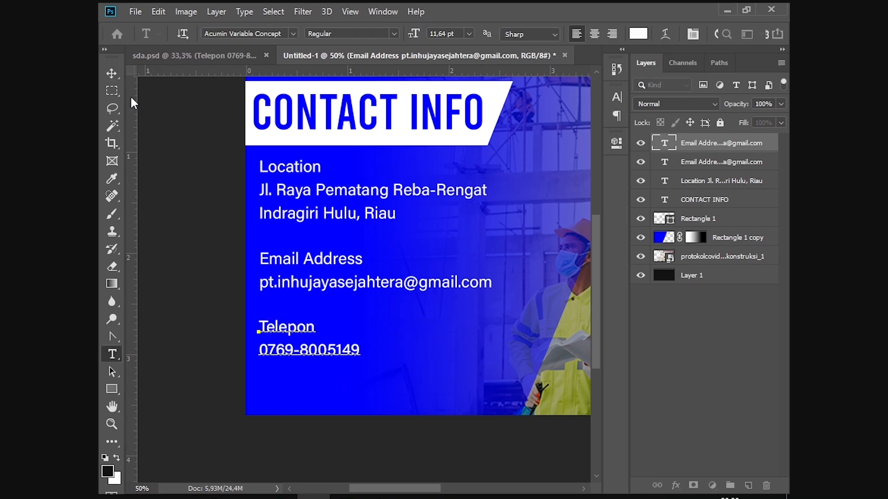
left_click(111, 73)
left_click(439, 343)
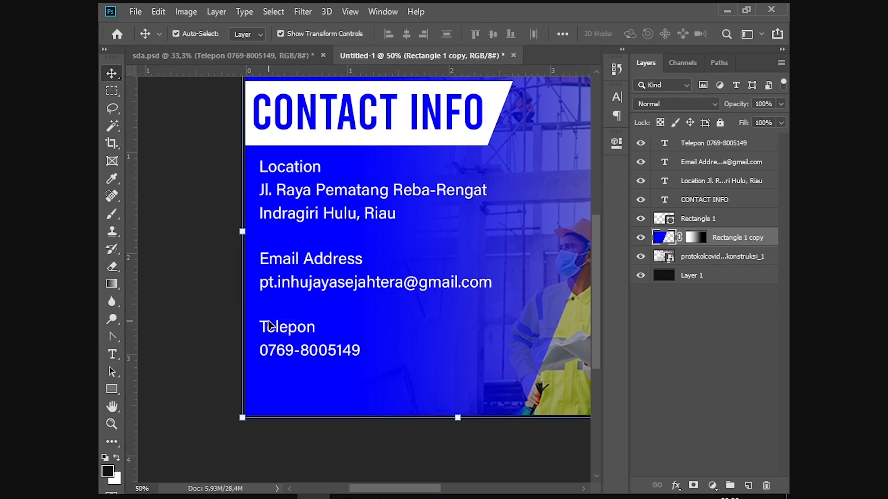
Step: Move the Location, Email Address and Telepon layers down together on the blue panel
left_click(306, 330)
left_click_drag(328, 276, 328, 288)
key("ctrl+z")
left_click_drag(333, 208, 339, 227)
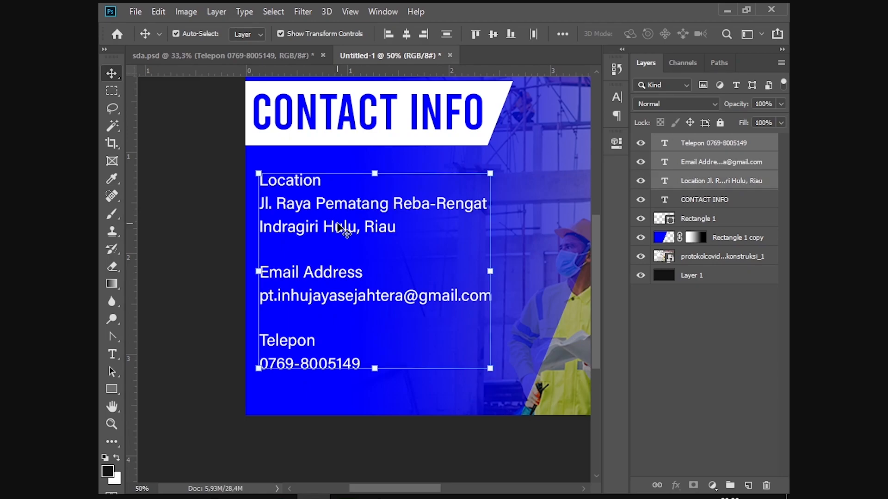
Step: Enlarge the three contact blocks together to about 107%
key("ctrl+minus")
left_click_drag(310, 370, 324, 379)
left_click_drag(261, 296, 264, 294)
key("Return")
left_click(448, 134)
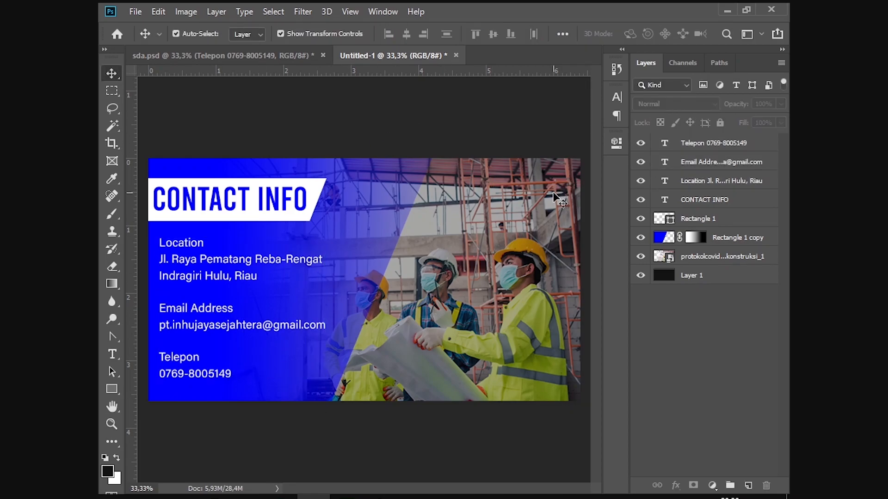
left_click(529, 204)
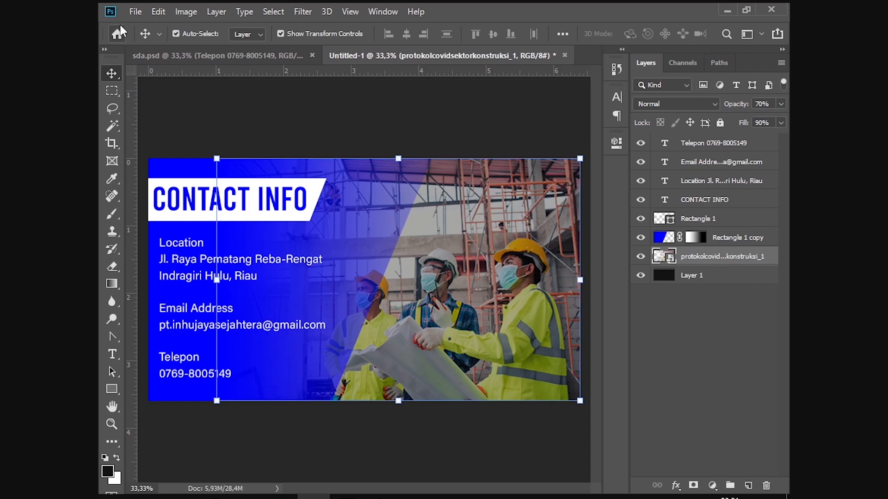
left_click(135, 11)
left_click(398, 254)
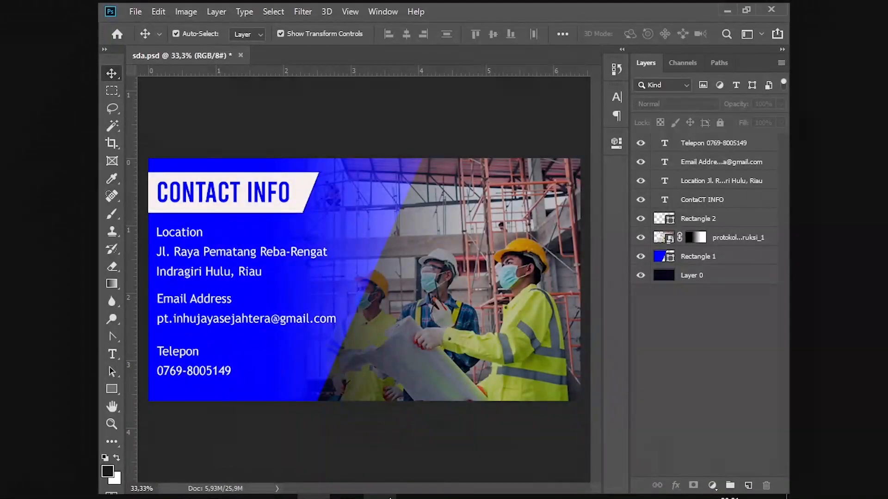
Step: Switch from OBS Studio back to the sda.psd contact card in Photoshop
mouse_move(390, 497)
Step: Shift the construction photo right on the card, then start a new document via File > New
key("ctrl")
left_click_drag(409, 243, 476, 247)
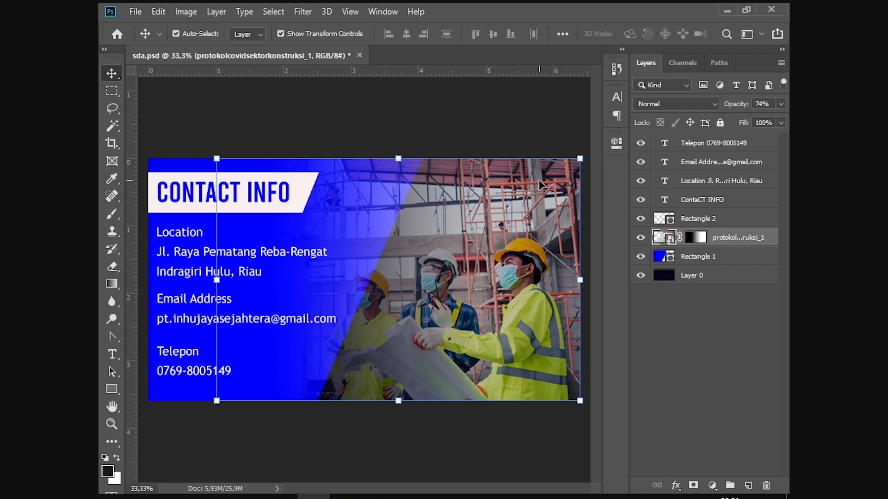
left_click(426, 104)
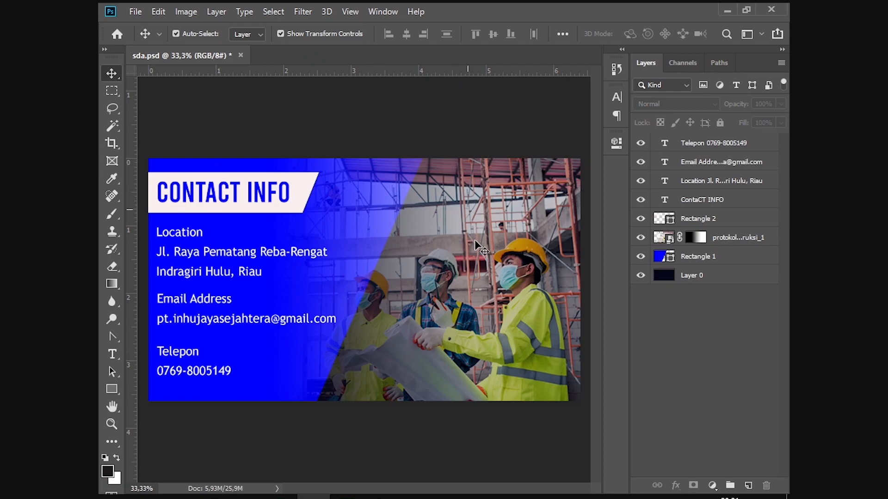
left_click(480, 255)
left_click(460, 123)
left_click(136, 12)
left_click(143, 24)
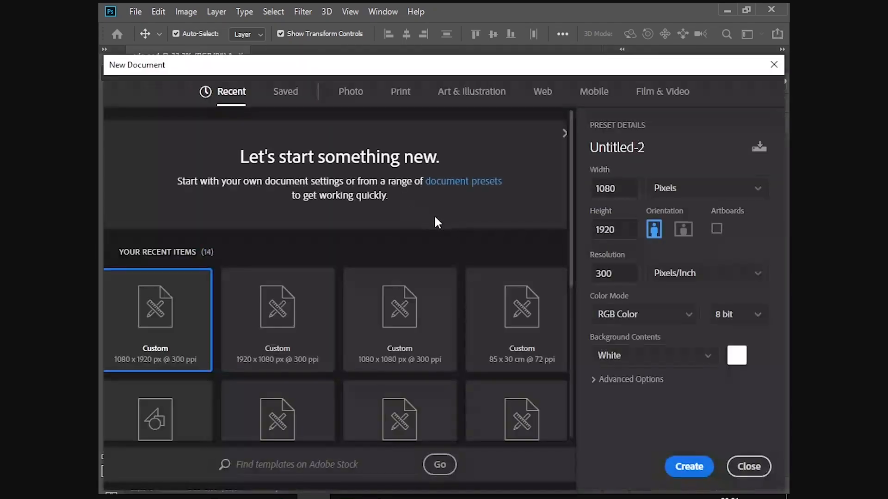
Step: Create a new 1920 × 1080 document from the recent presets
left_click(314, 333)
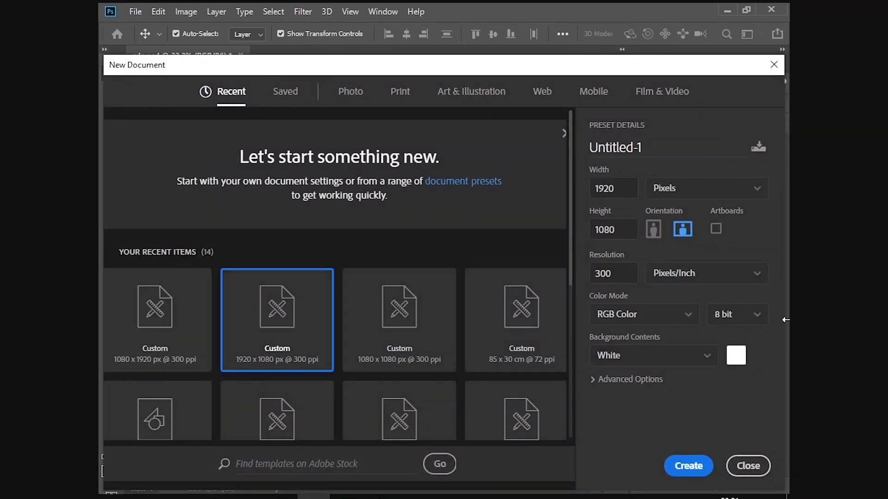
key("Return")
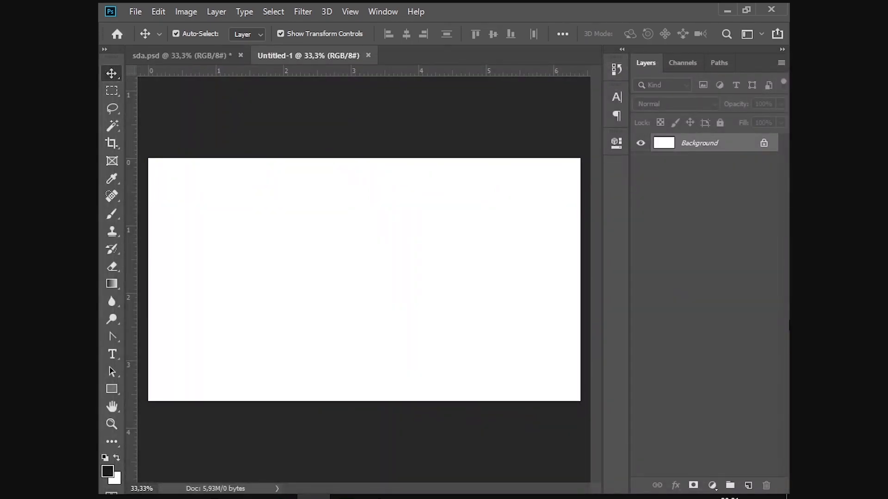
left_click(159, 53)
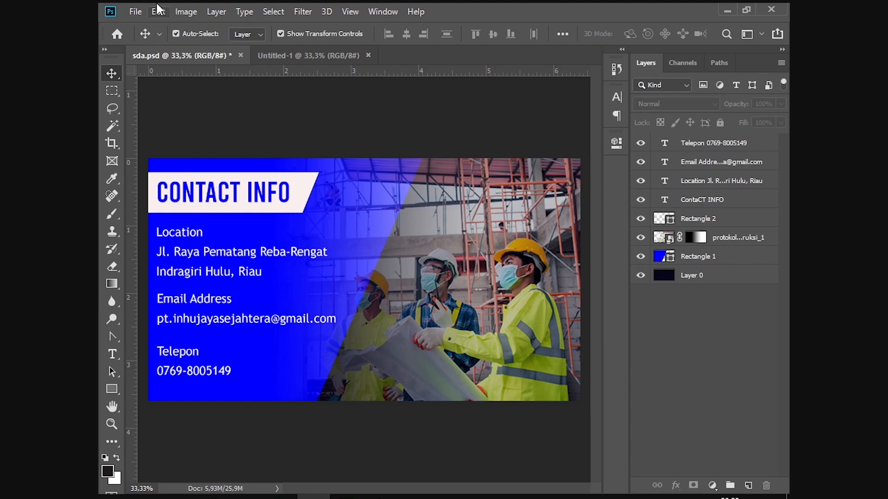
left_click(340, 57)
Step: Place the protokolcovidsektorkonstruksi_1 photo from Downloads, flush against the canvas's right edge
left_click(135, 11)
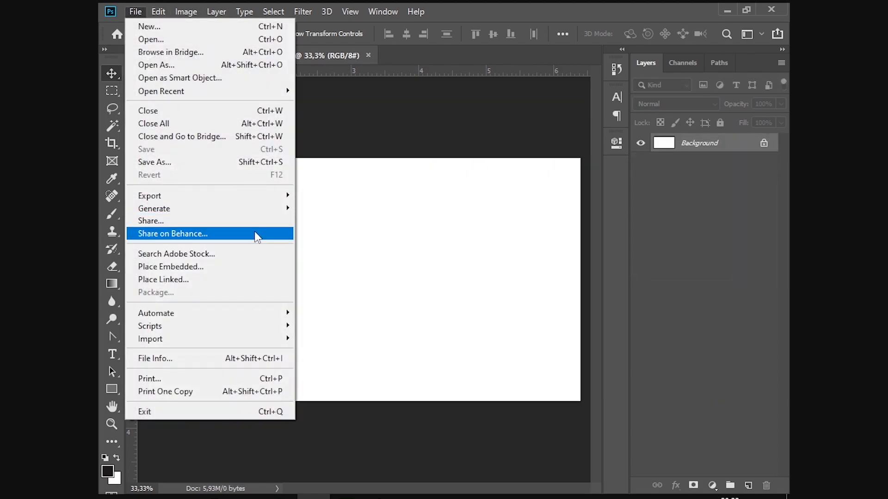
left_click(228, 264)
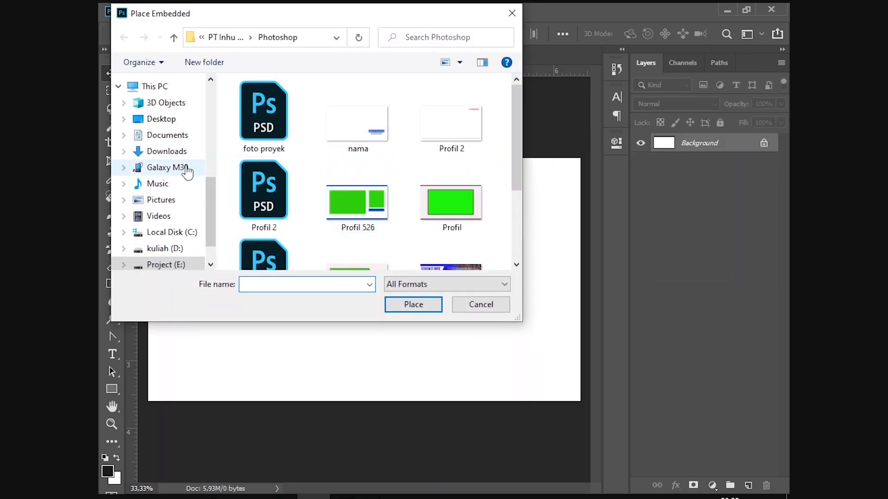
left_click(171, 152)
scroll(342, 194, "down", 3)
scroll(326, 186, "down", 15)
scroll(437, 187, "up", 5)
scroll(437, 190, "up", 10)
scroll(439, 190, "down", 2)
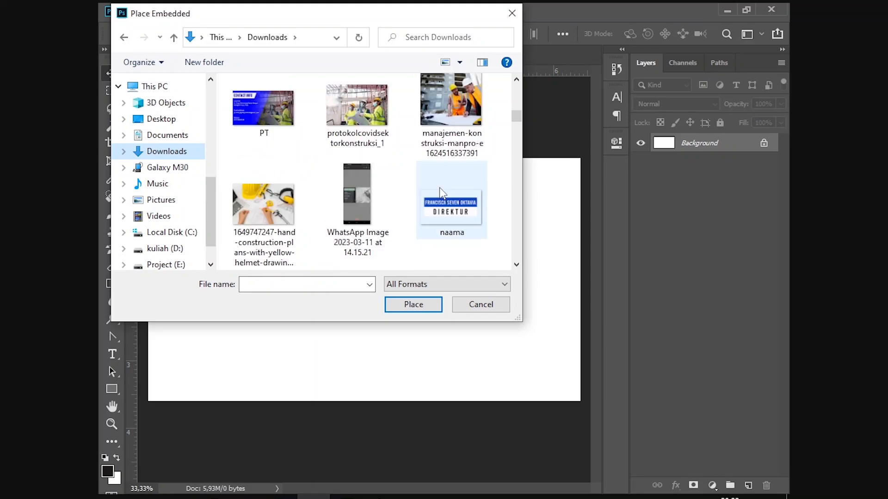
scroll(442, 192, "up", 1)
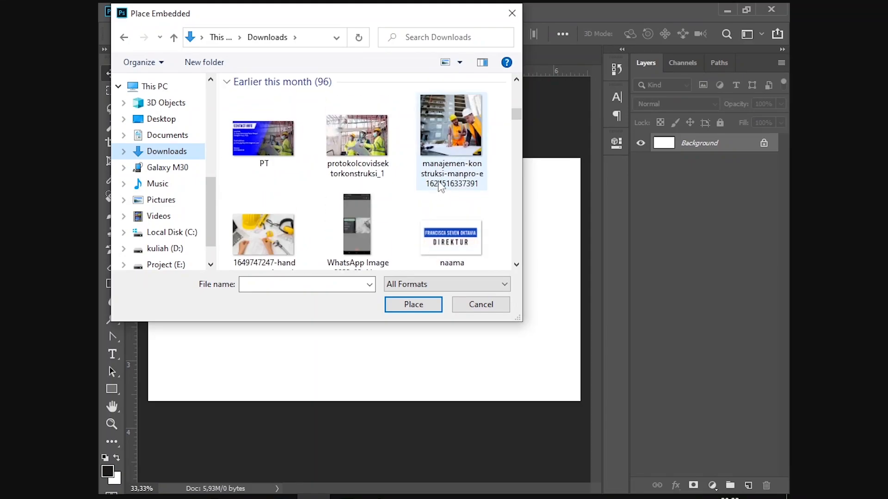
double_click(367, 138)
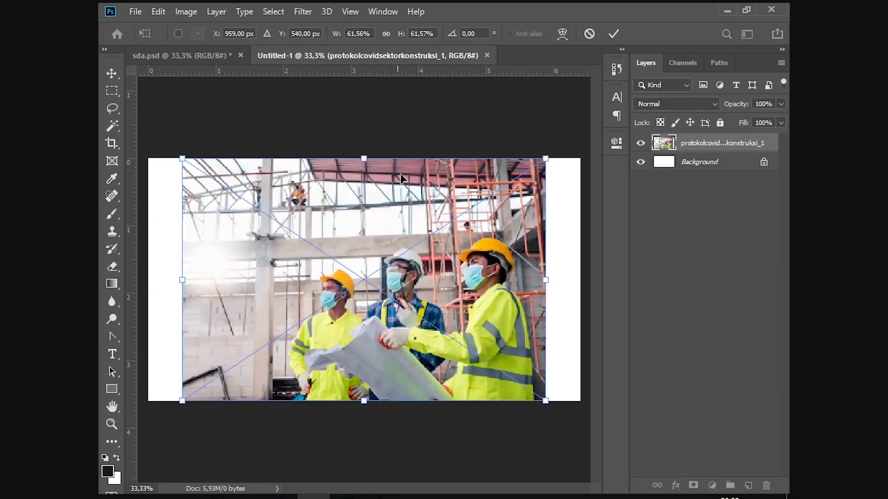
left_click_drag(387, 230, 421, 229)
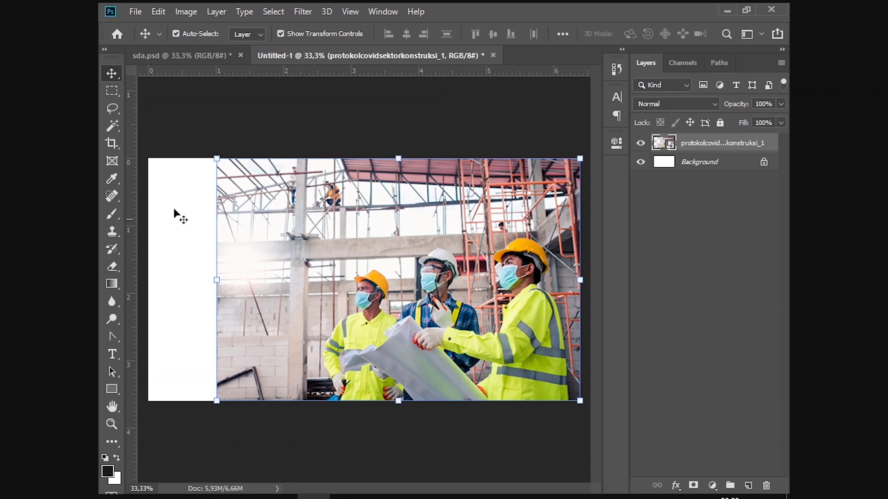
left_click(258, 123)
left_click(215, 55)
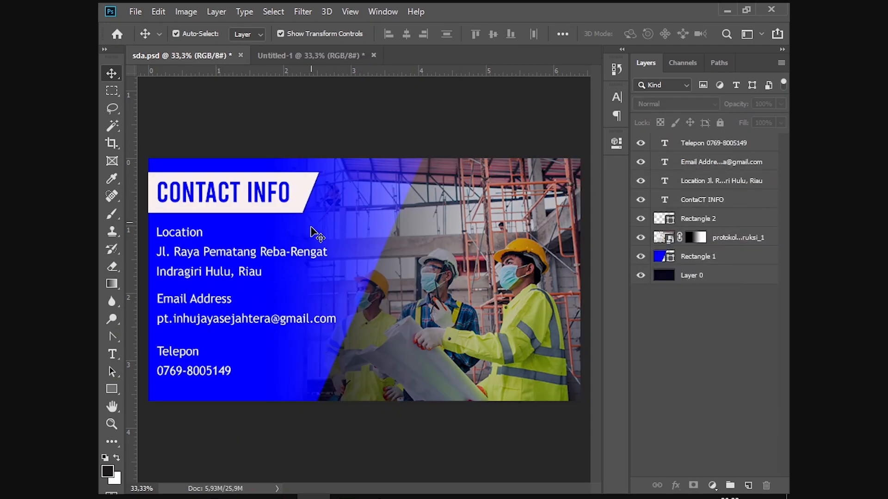
Step: Inspect the original design's photo and blue Rectangle 1 layers, then go to the new document
left_click_drag(382, 174, 390, 178)
left_click(564, 143)
left_click(702, 258)
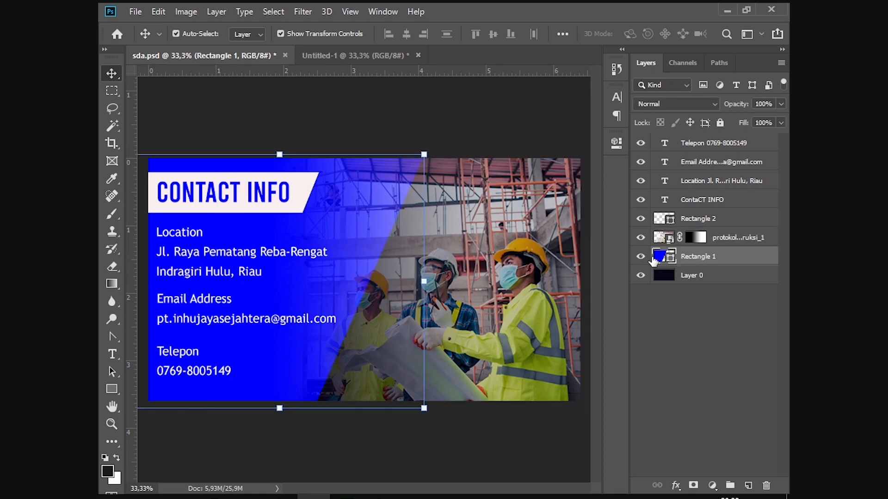
left_click(357, 51)
Step: Draw a rectangle over the left part of the new canvas with the Rectangle tool
left_click(112, 391)
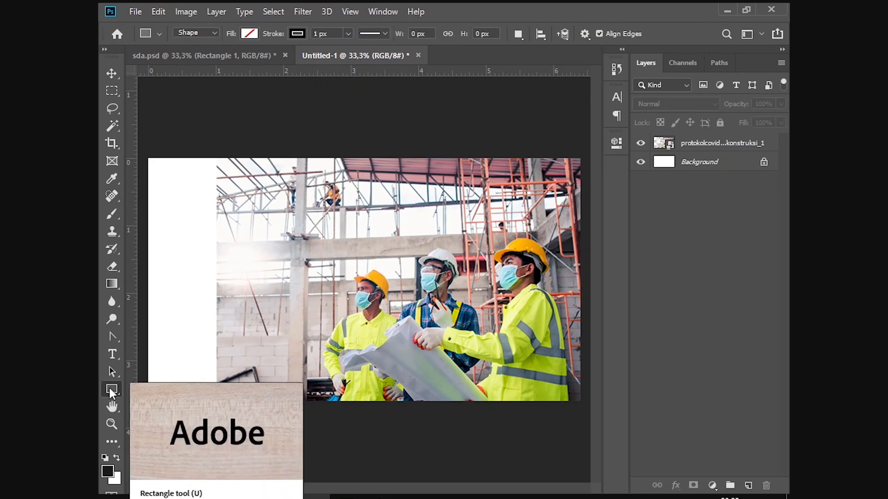
right_click(112, 391)
left_click(153, 389)
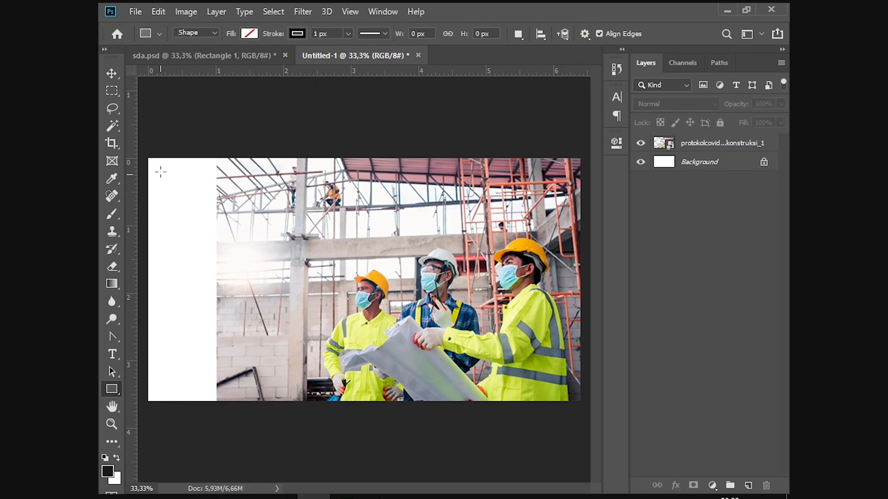
left_click_drag(146, 154, 384, 402)
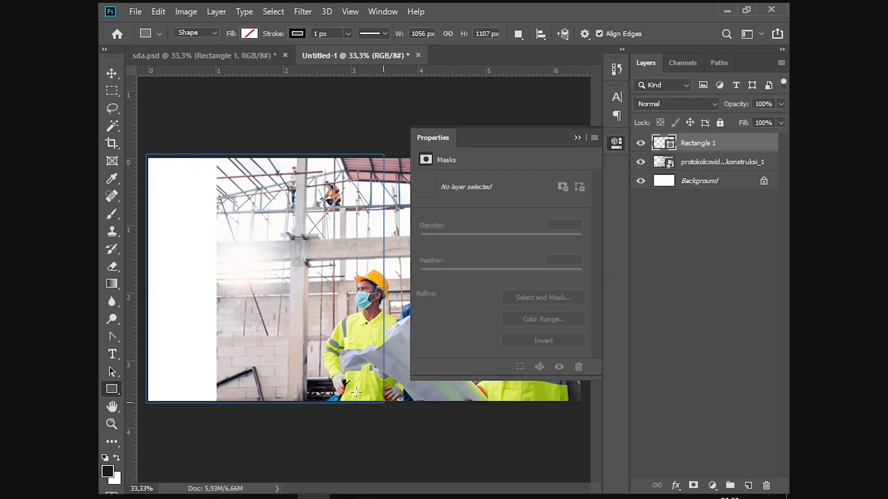
Step: Set the rectangle's fill colour to bright blue
left_click(582, 138)
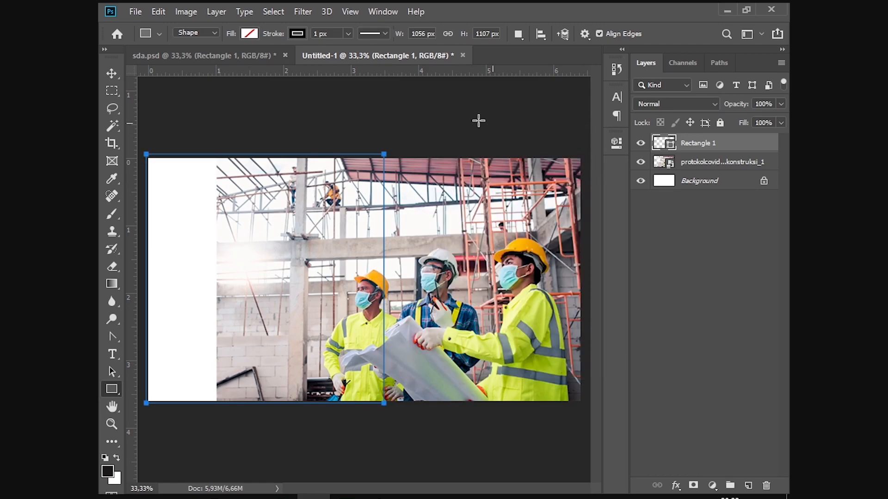
left_click(247, 36)
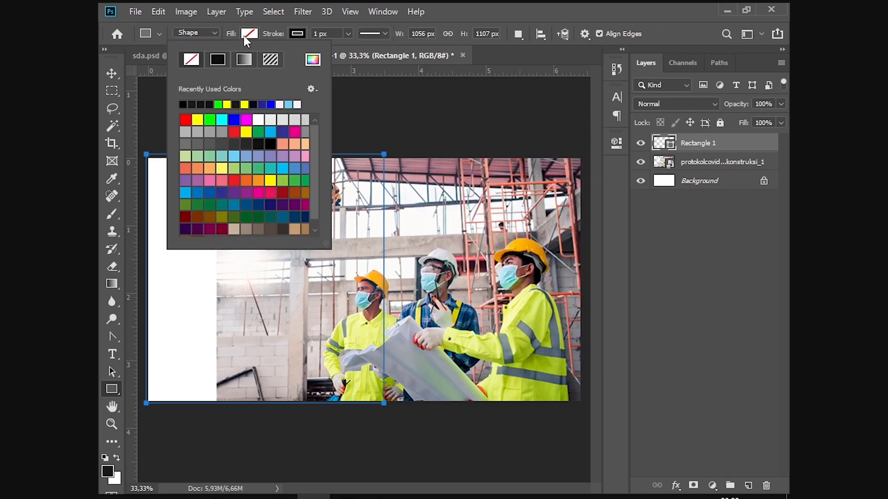
left_click(268, 104)
left_click(272, 102)
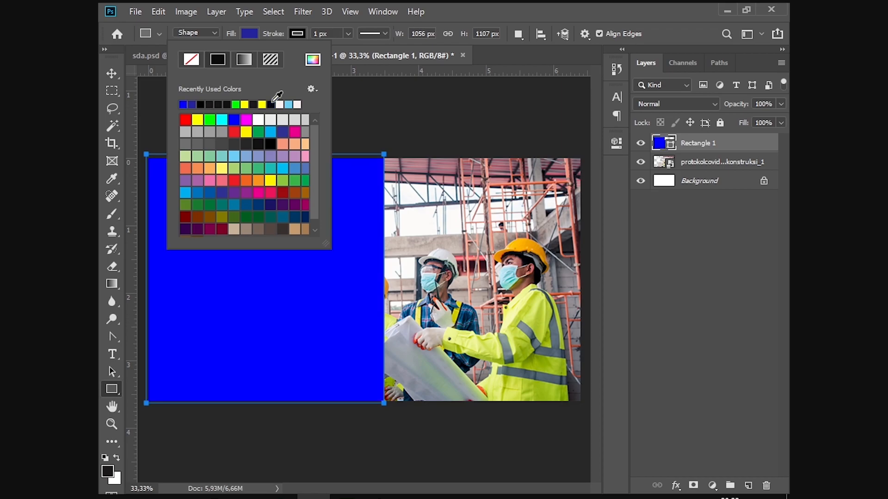
left_click(110, 72)
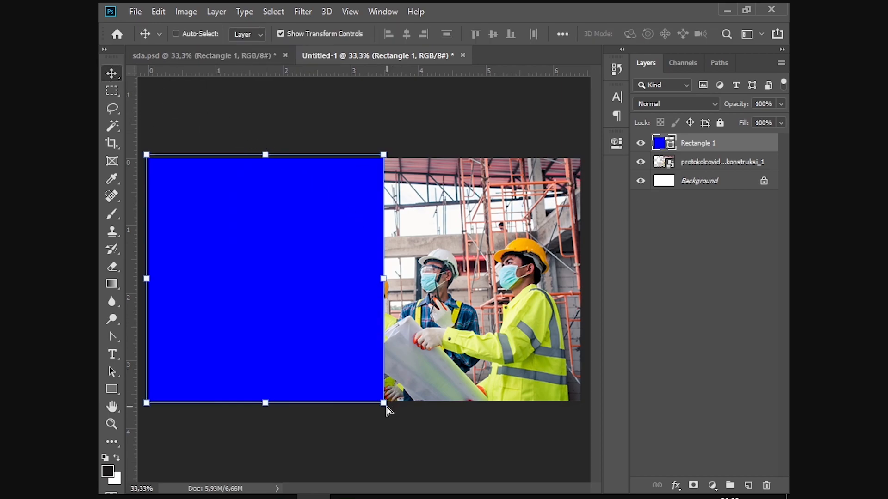
Step: Compare against the finished contact-info design, then select the blue rectangle in the new document
left_click(379, 498)
key("alt+Tab")
left_click(241, 55)
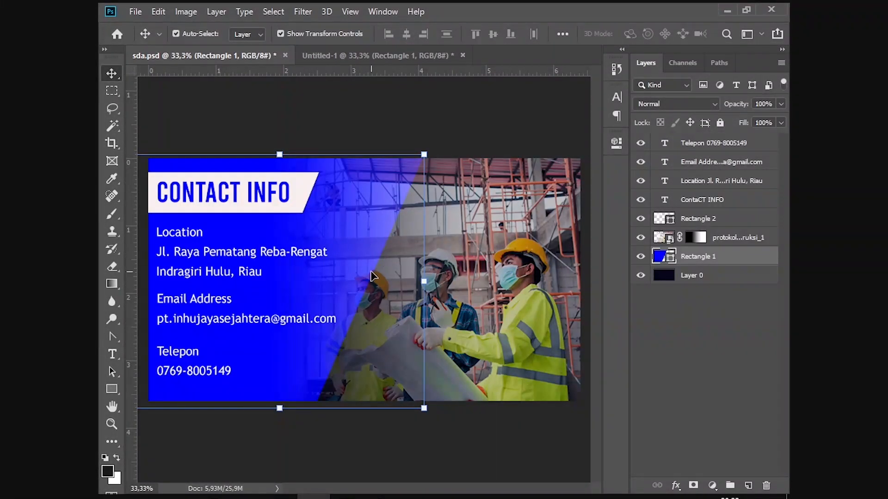
left_click(365, 57)
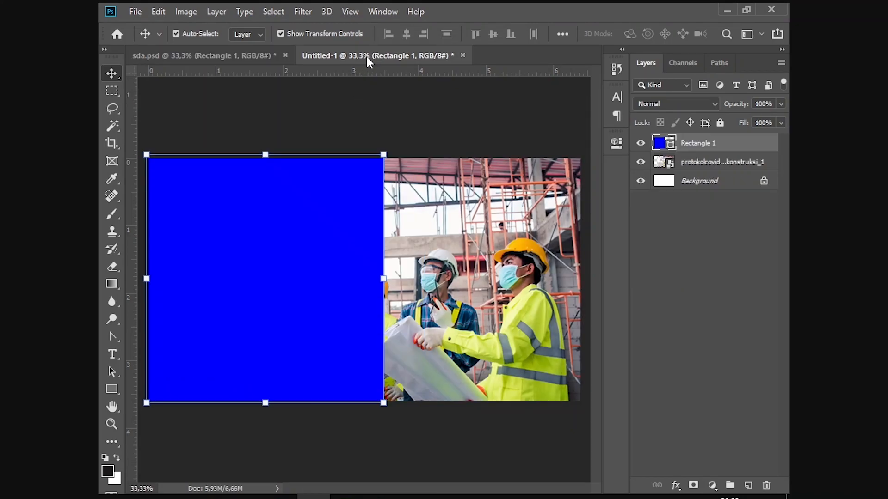
left_click(385, 404)
Step: Skew the blue rectangle, bottom-right corner pulled left and top-right corner right, slanting its edge
mouse_move(386, 406)
left_mouse_down()
mouse_move(332, 401)
mouse_move(383, 400)
left_mouse_up()
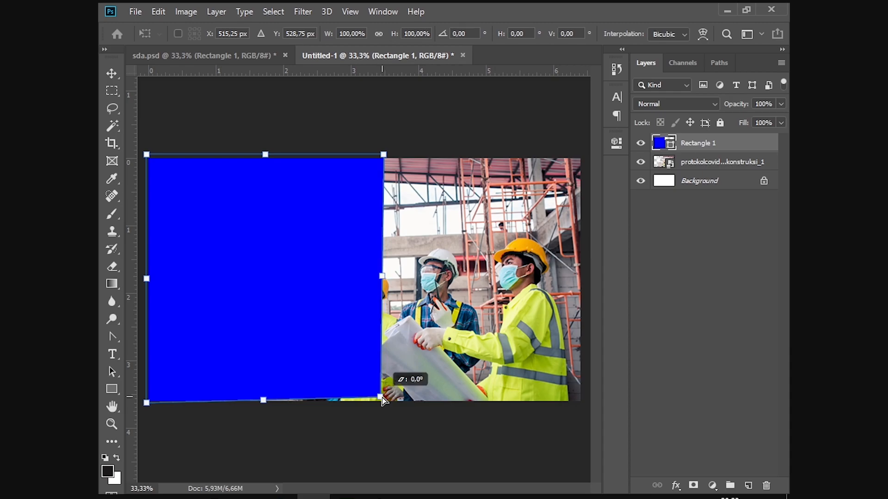
left_click_drag(383, 400, 314, 403)
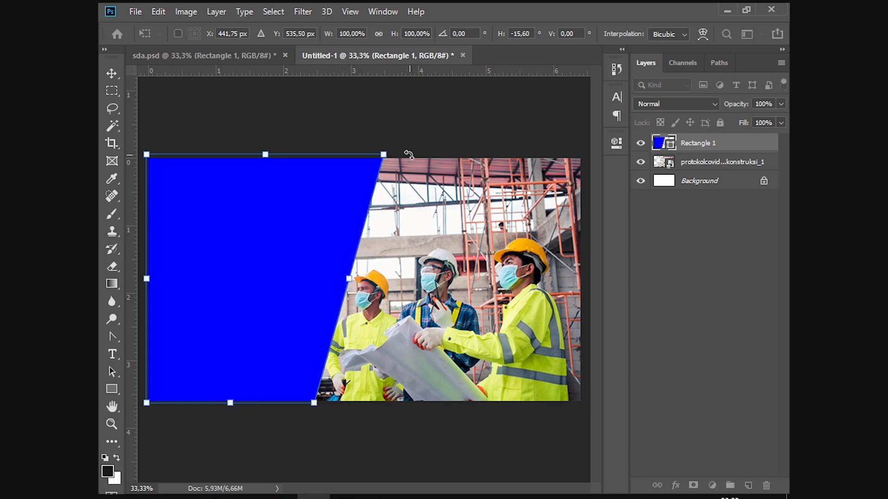
left_click_drag(382, 157, 408, 157)
left_click_drag(364, 280, 384, 280)
key("ctrl+z")
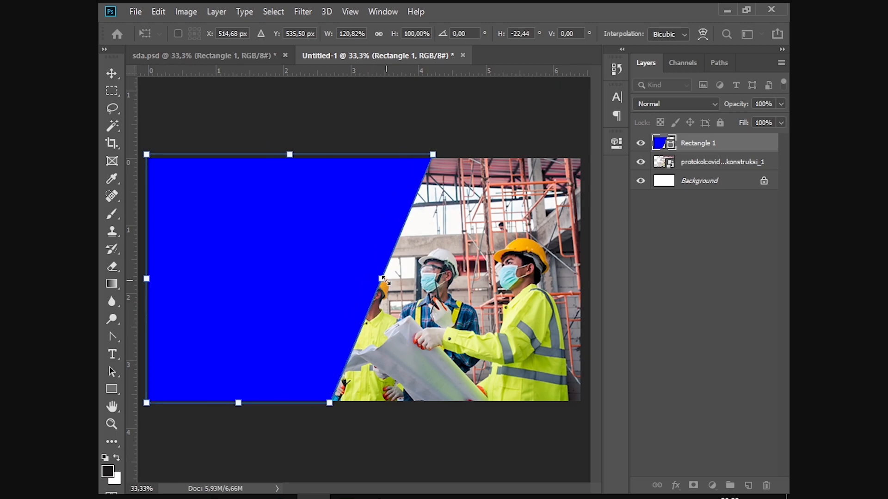
key("Return")
left_click(420, 104)
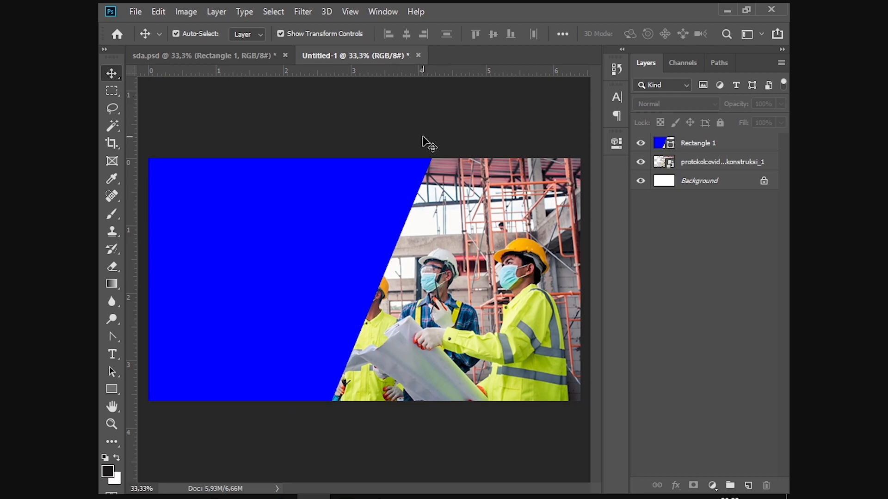
Step: Select only the blue shape, check its outline colour choices, then cancel the Create Rectangle dialog
left_click_drag(391, 239, 383, 238)
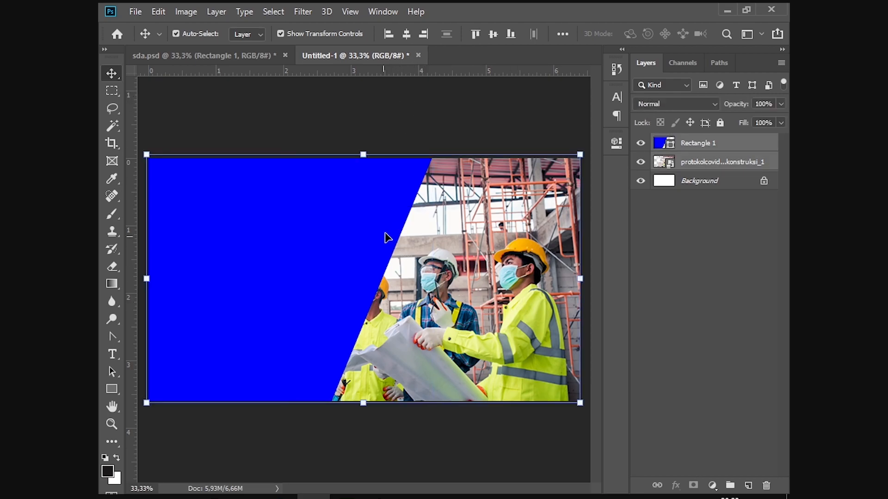
left_click(455, 119)
left_click(329, 218)
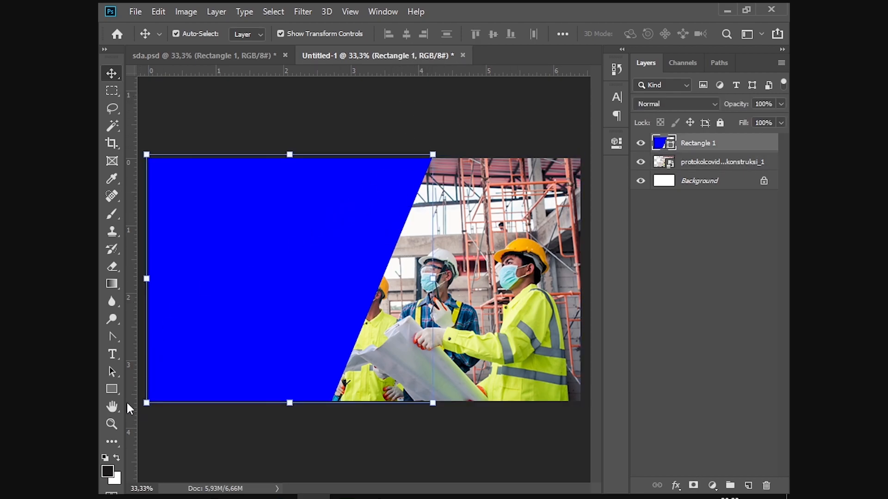
left_click(112, 389)
left_click(299, 33)
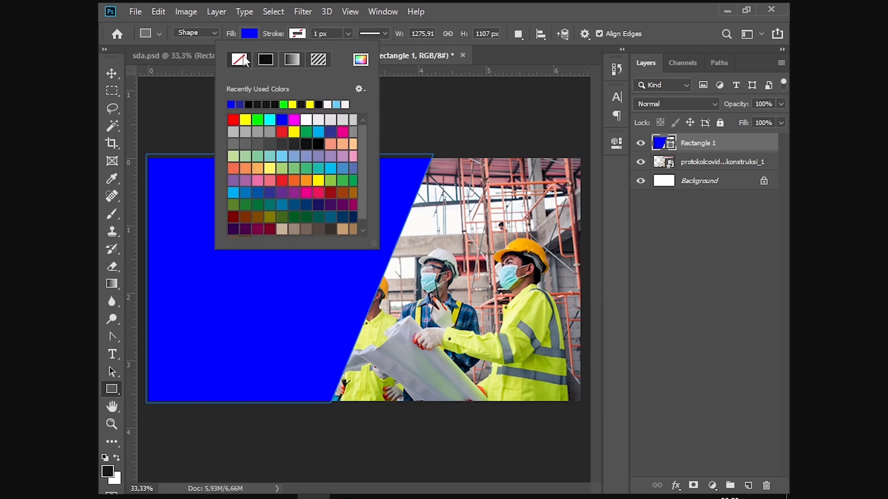
left_click(459, 117)
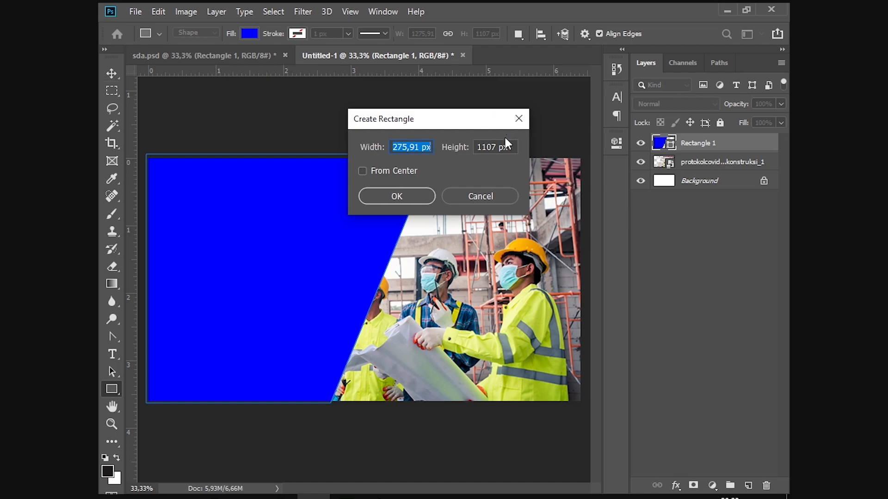
left_click(518, 118)
key("v")
left_click(482, 147)
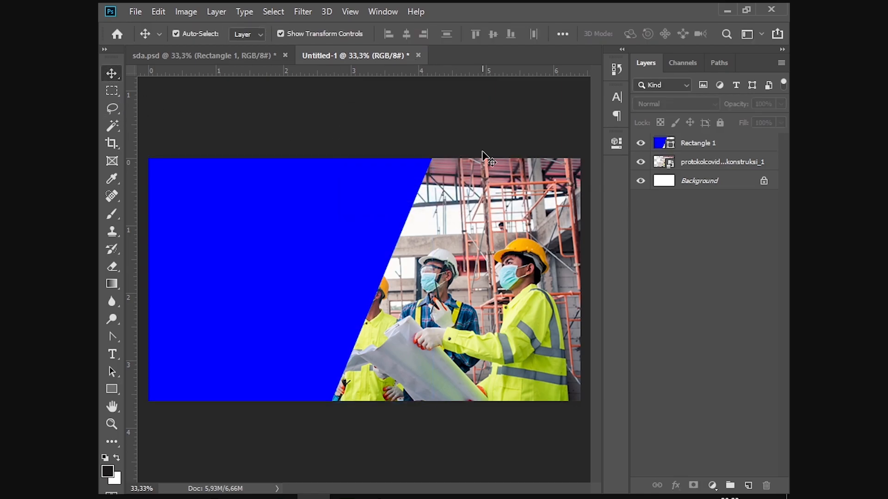
Step: Zoom in and out to check the edge, then switch to the sda.psd reference document
scroll(478, 162, "up", 3)
scroll(478, 163, "down", 2)
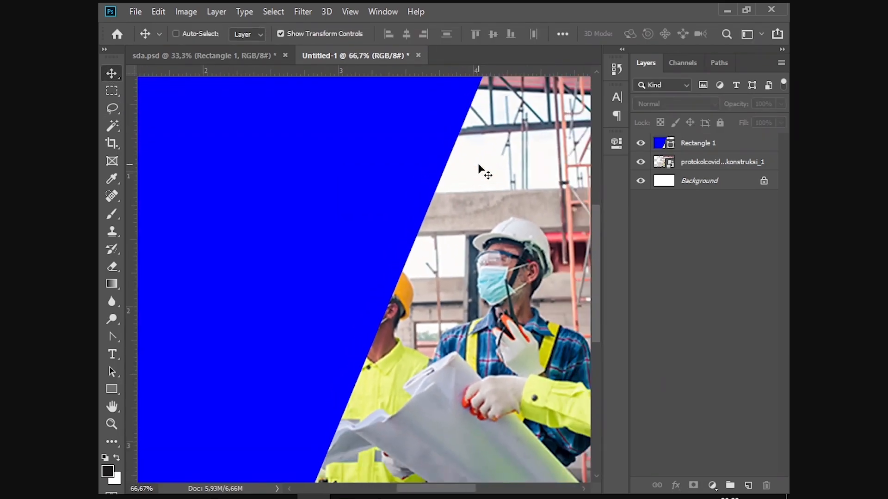
scroll(478, 164, "down", 1)
key("alt+Tab")
key("alt+Tab")
left_click(253, 54)
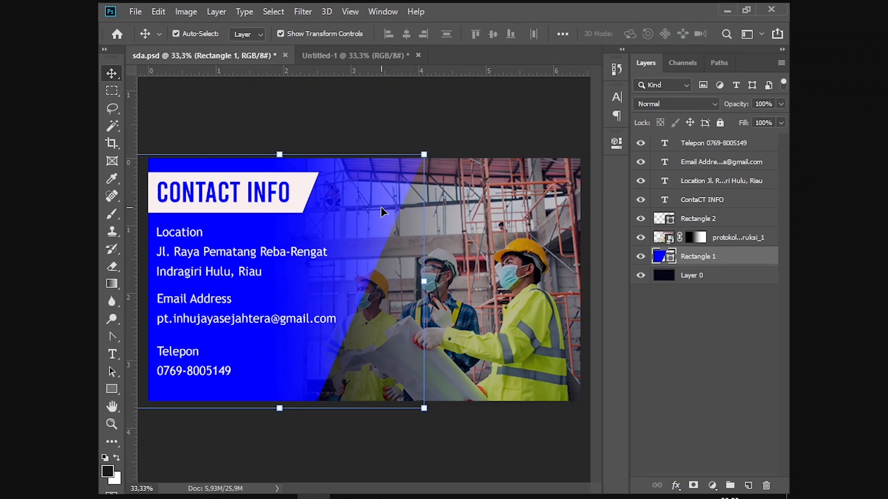
Step: Back in Untitled-1, convert the locked background into Layer 0 and choose near-black 0d0c0c as foreground
left_click(526, 233)
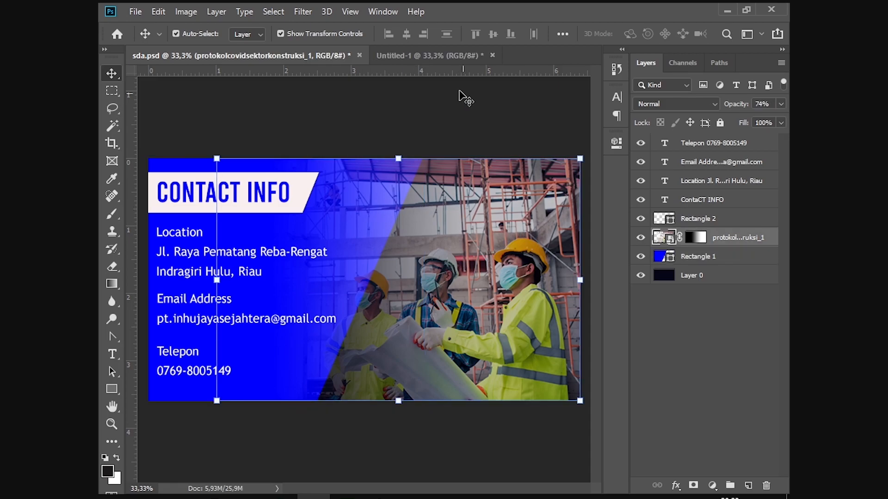
left_click(412, 56)
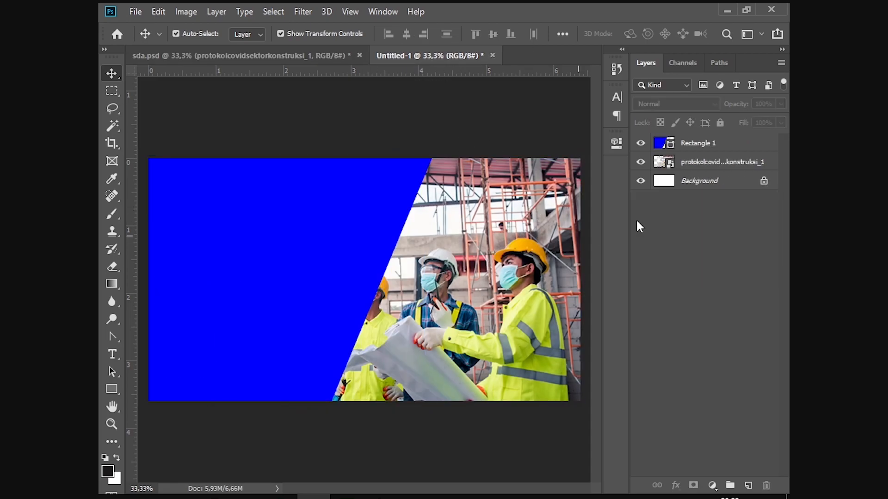
double_click(738, 187)
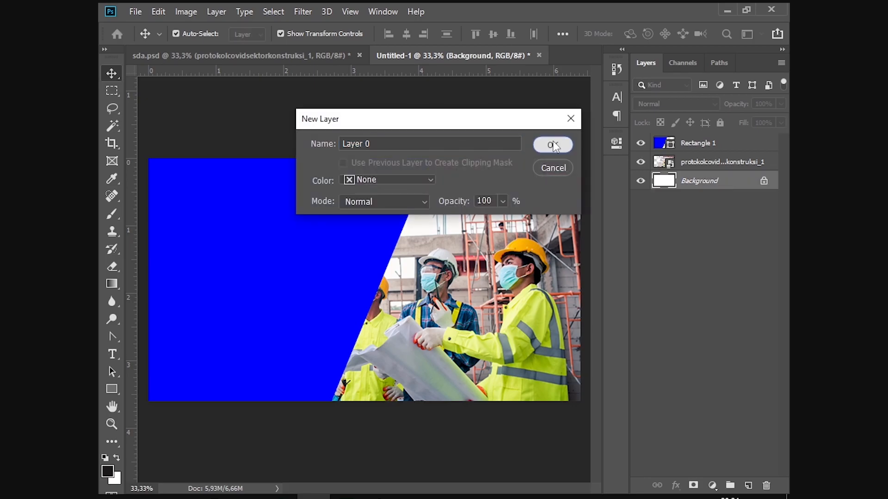
left_click(553, 144)
left_click(107, 471)
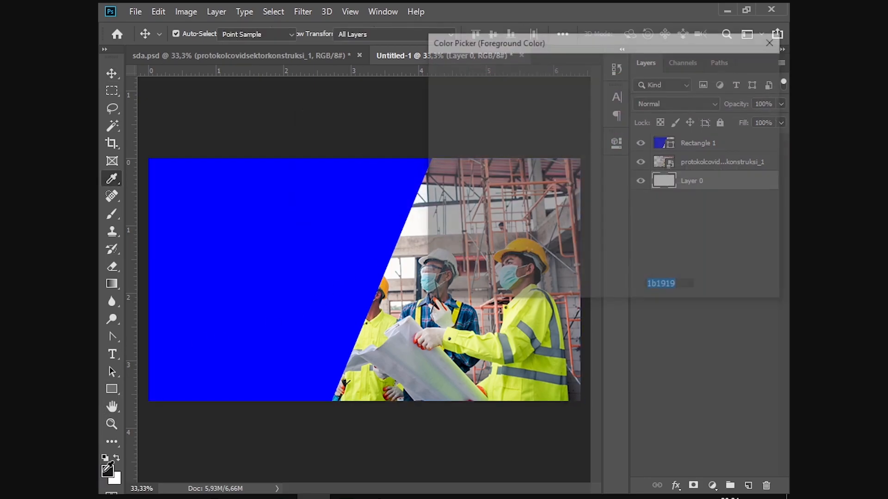
left_click_drag(562, 132, 438, 232)
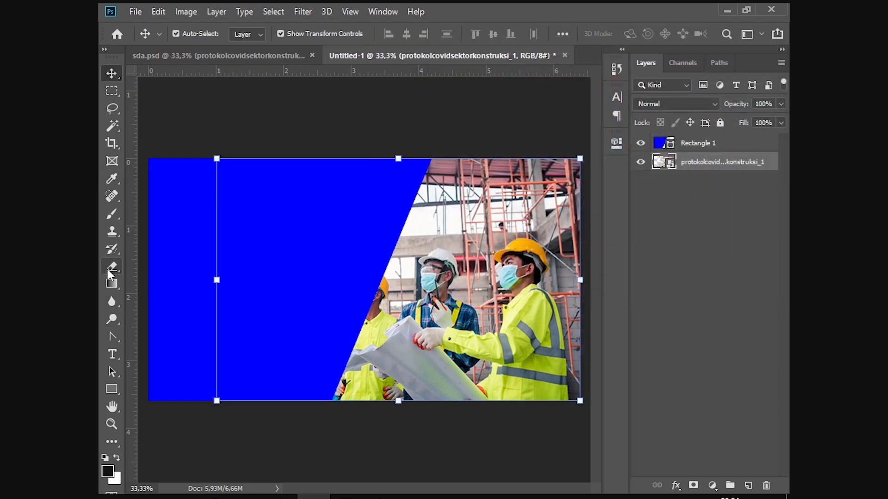
Step: Fill a new Layer 1 beneath the photo with near-black, then select the construction photo layer
right_click(115, 284)
left_click(157, 294)
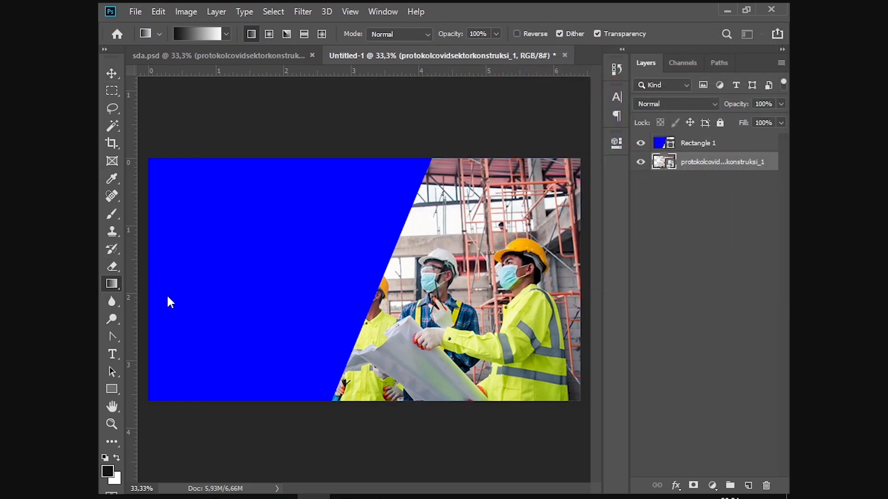
left_click(397, 259)
left_click(496, 211)
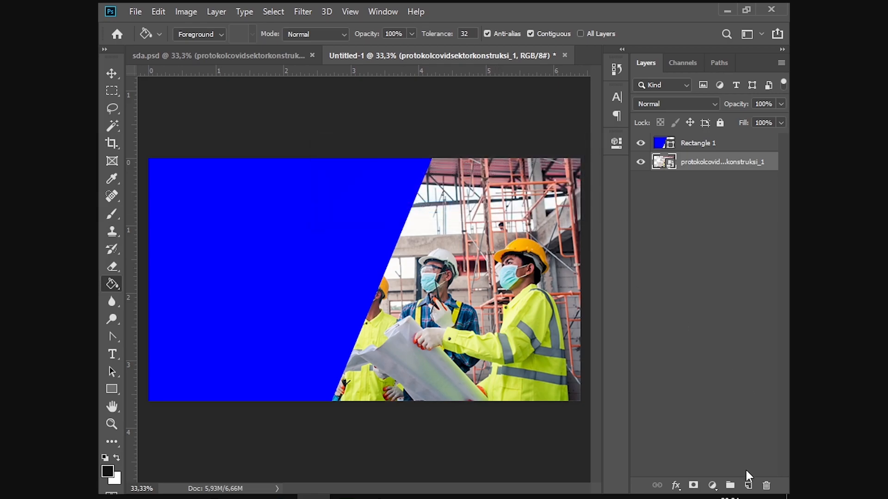
left_click(749, 486, "ctrl")
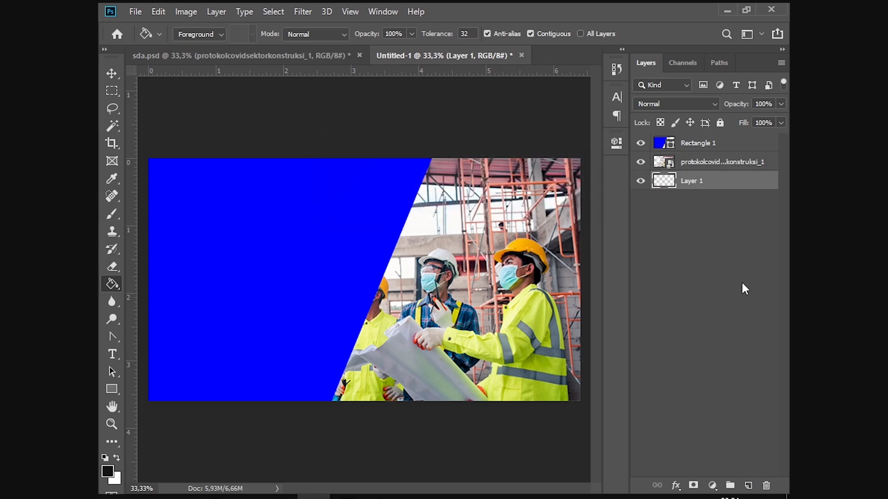
left_click(462, 258)
left_click(105, 77)
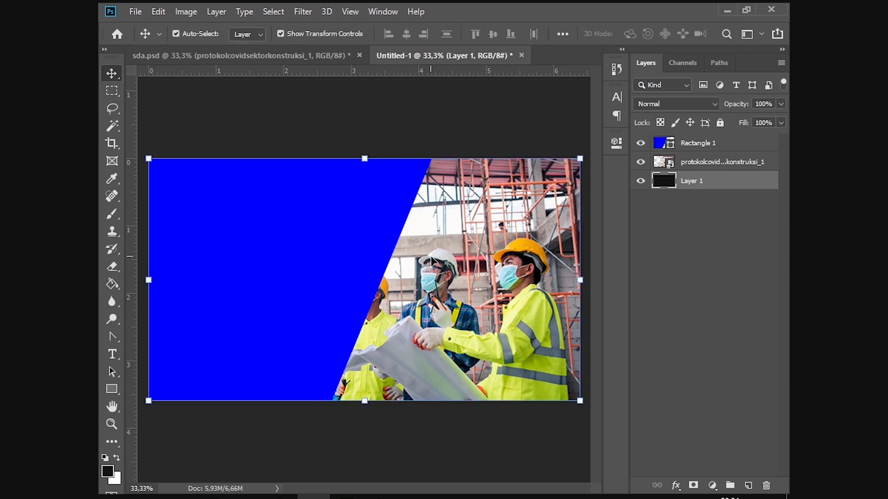
left_click(470, 267)
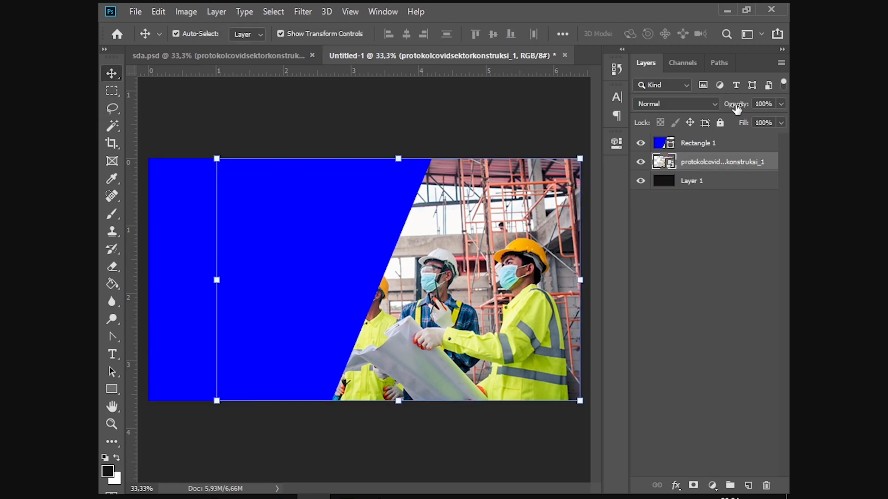
Step: Set protokolcovidsektorkonstruksi_1 to 80% opacity and 90% fill, deselect it, and view sda.psd
mouse_move(736, 108)
left_mouse_down()
mouse_move(714, 112)
mouse_move(727, 113)
left_mouse_up()
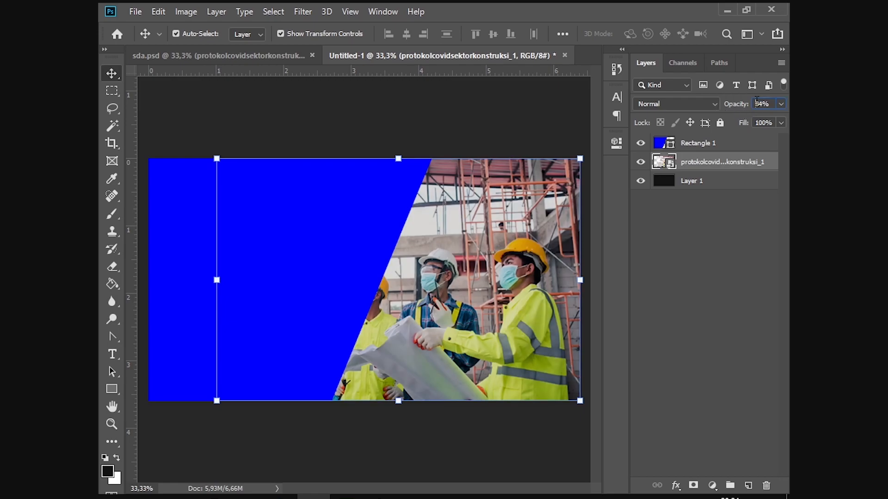
type("80")
key("Return")
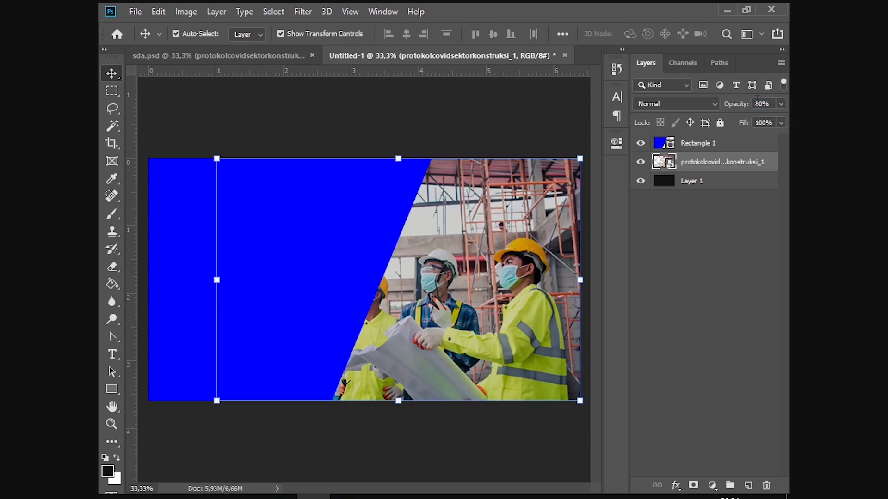
left_click_drag(747, 124, 738, 126)
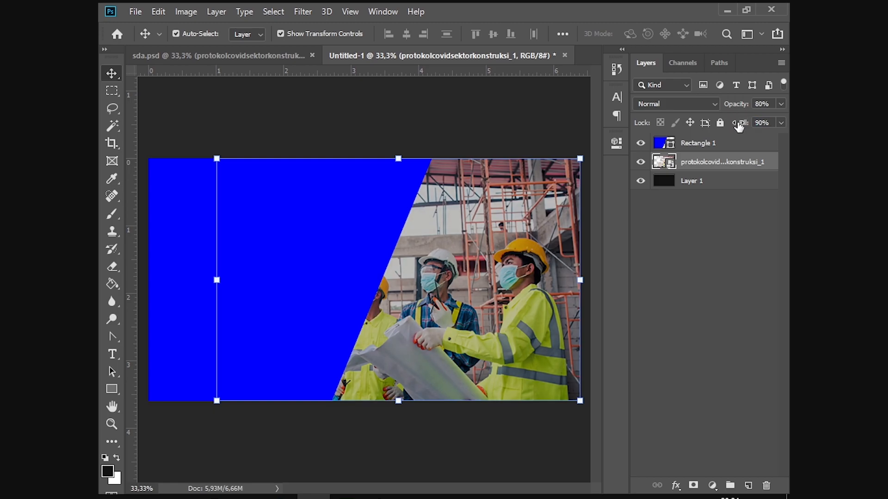
left_click(737, 277)
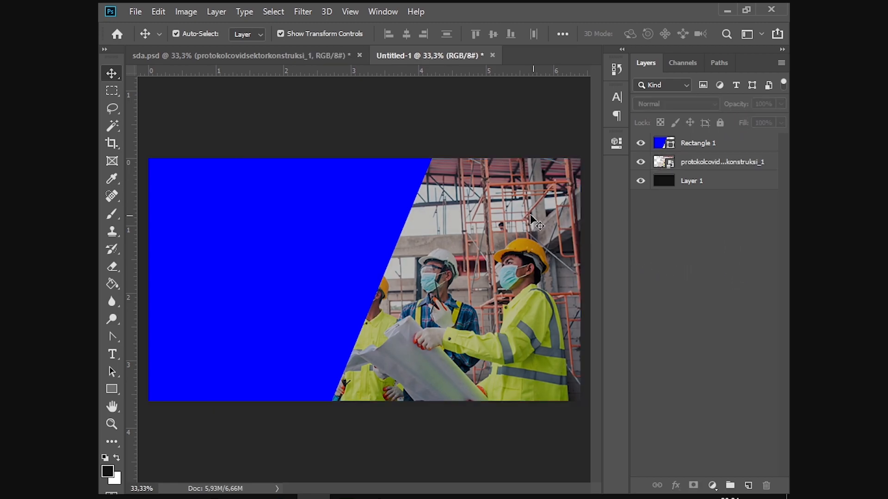
left_click(328, 54)
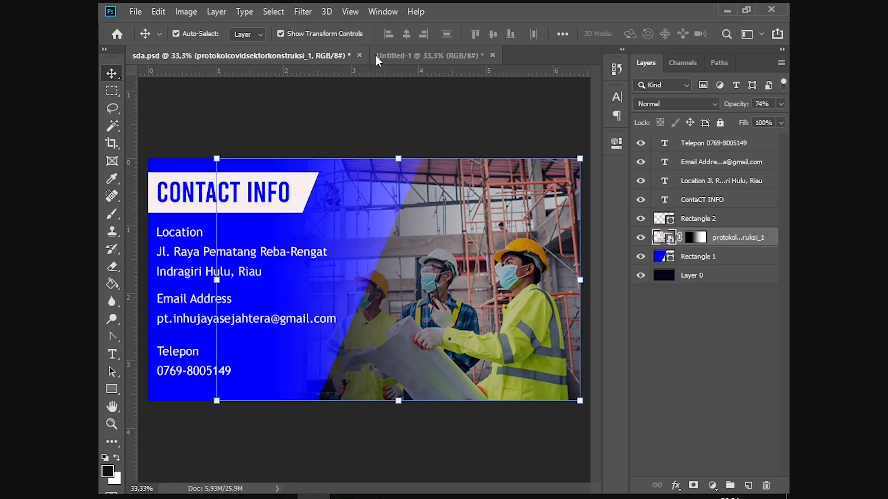
Step: Back in Untitled-1, browse the toolbar flyouts and pick the Gradient Tool from the Paint Bucket group
left_click(416, 55)
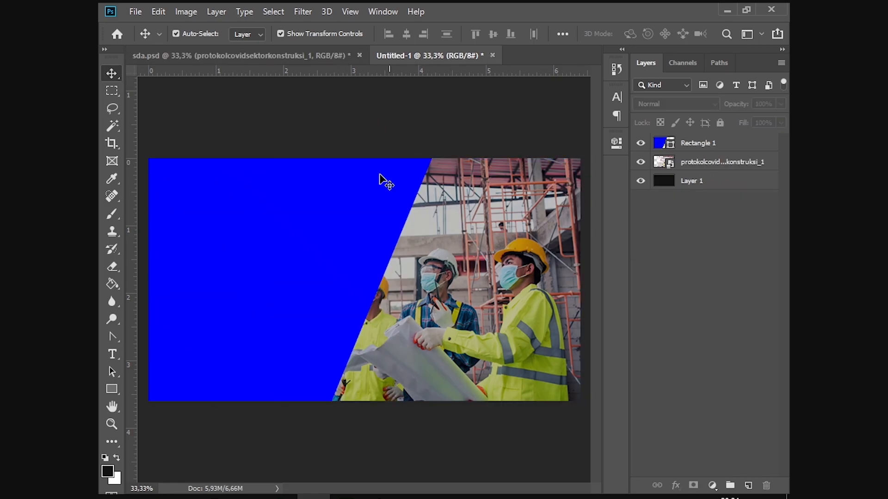
left_click(112, 390)
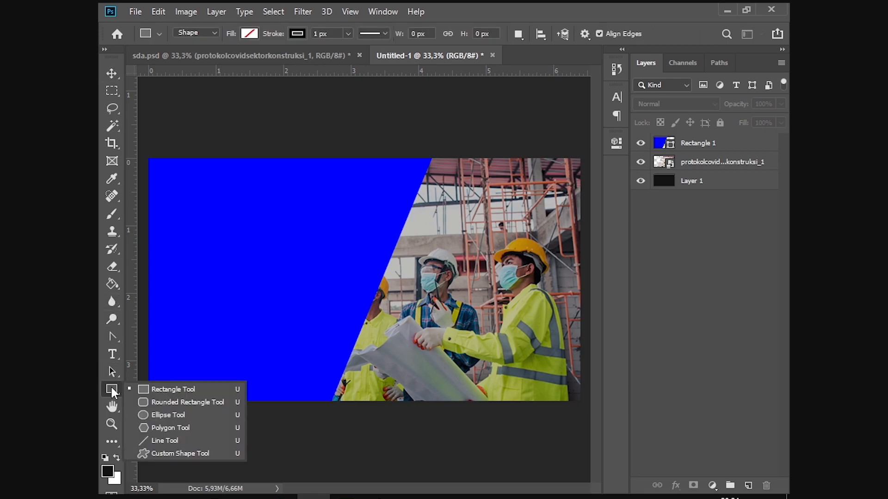
left_click(115, 200)
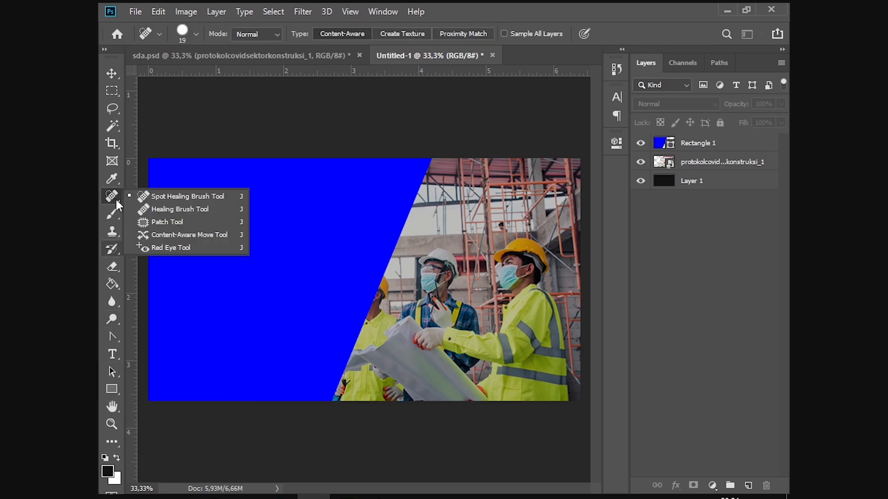
left_click(112, 145)
left_click(112, 127)
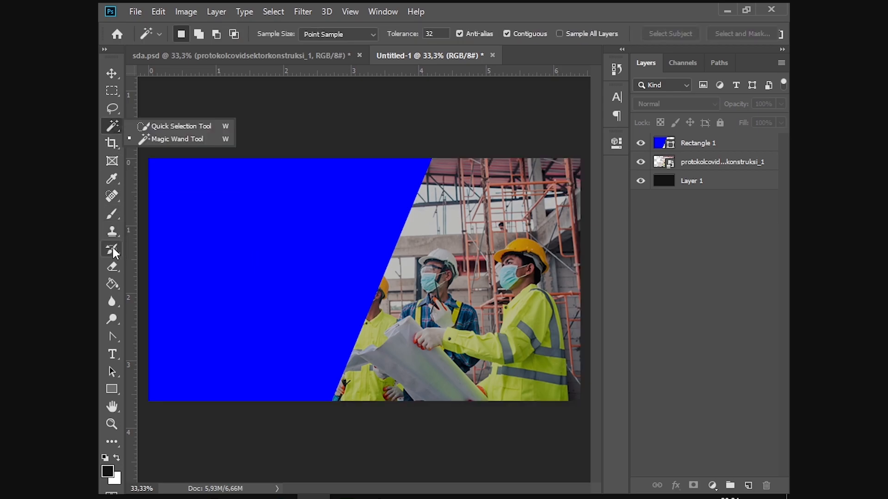
left_click(113, 318)
left_click(113, 302)
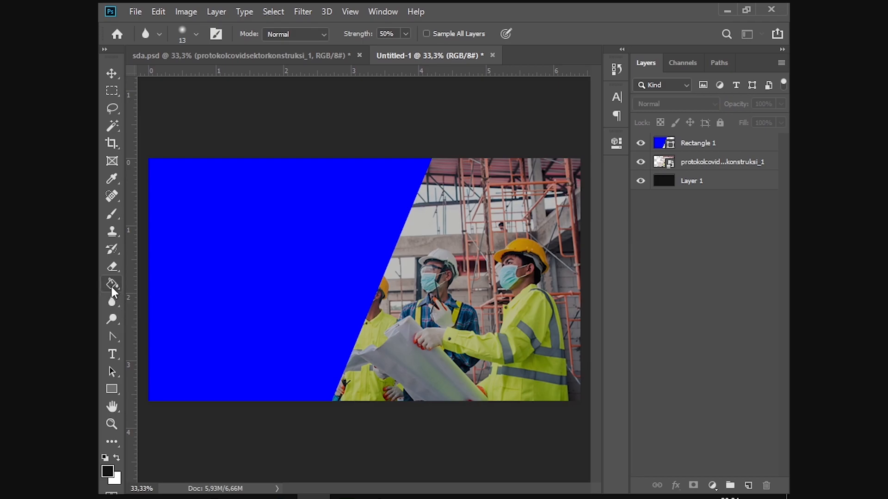
left_click(111, 284)
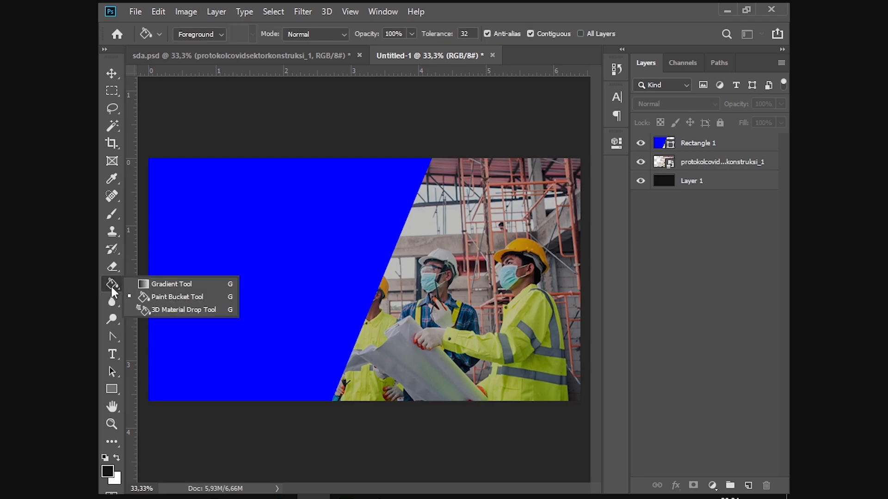
left_click(154, 284)
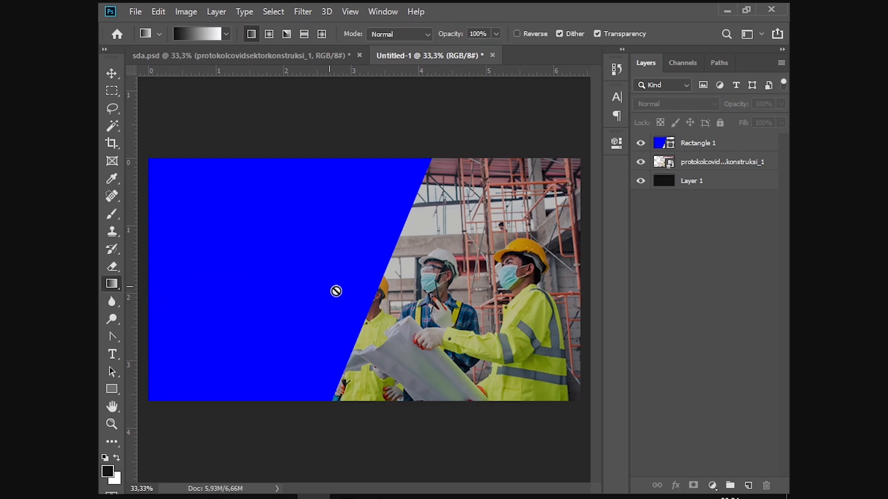
Step: Target Rectangle 1, try a gradient on it, dismiss the errors, and convert it to a smart object
left_click(715, 152)
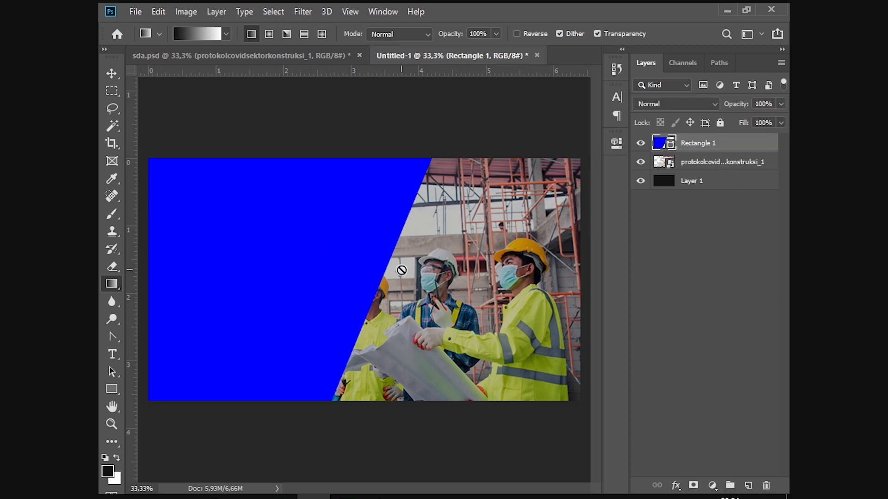
left_click(375, 265)
left_click(422, 198)
right_click(697, 145)
key("Escape")
left_click(299, 257)
left_click(421, 197)
right_click(692, 148)
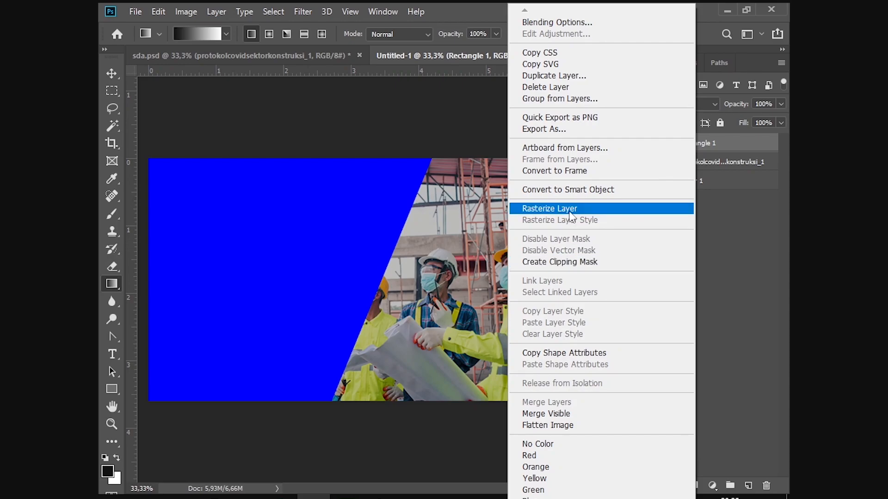
left_click(575, 190)
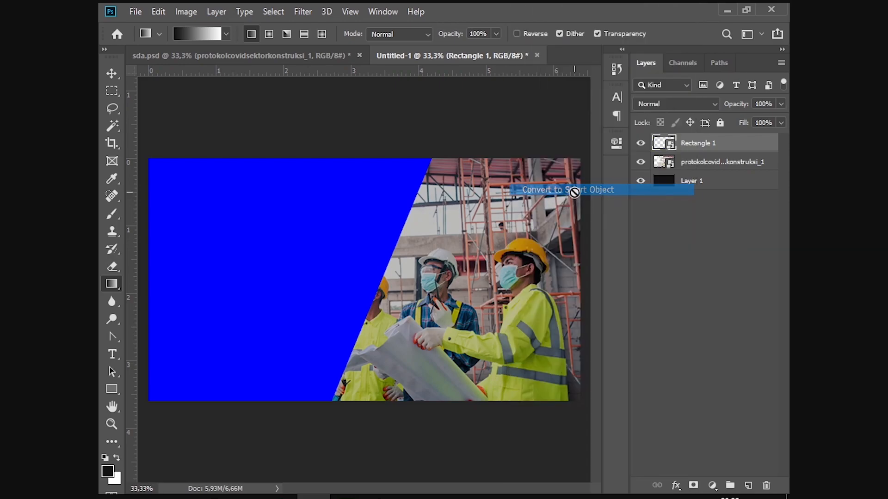
Step: Retry the gradient on Rectangle 1, toggle its lock on and off, and browse its layer options
left_click(380, 267)
left_click(432, 198)
right_click(702, 144)
left_click(762, 146)
left_click(720, 123)
left_click(717, 124)
right_click(710, 140)
left_click(740, 153)
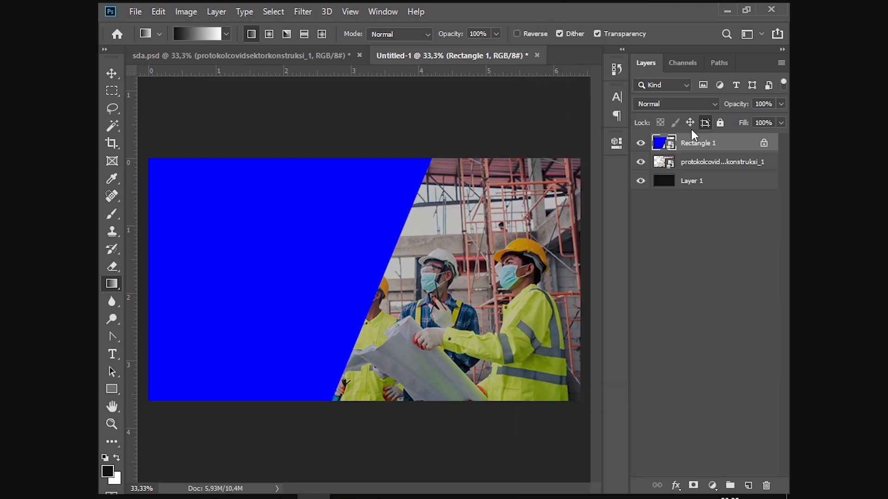
right_click(707, 138)
left_click(680, 193)
right_click(687, 146)
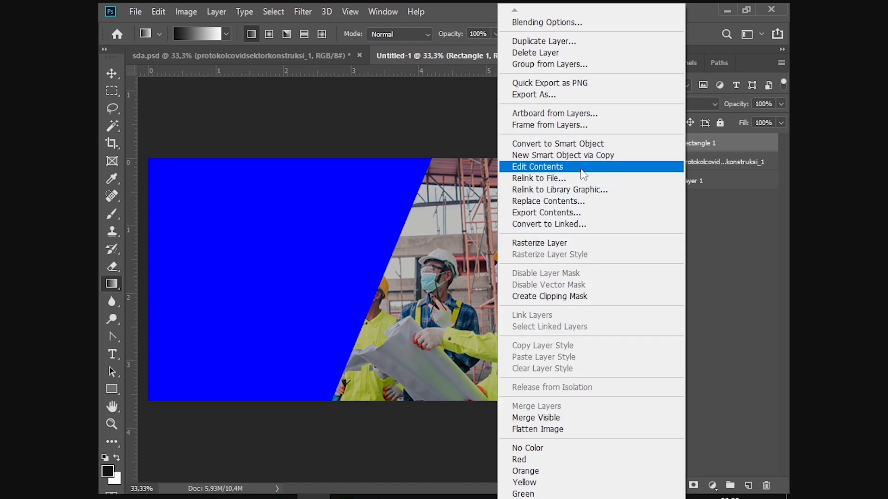
Step: Convert Rectangle 1 to a smart object, retry the gradient, then duplicate and undo with Ctrl+J/Ctrl+Z
left_click(581, 146)
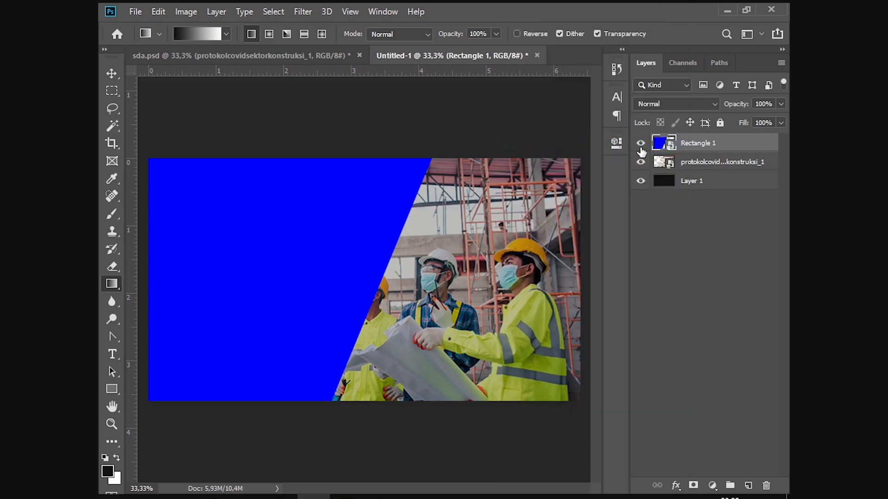
left_click(370, 252)
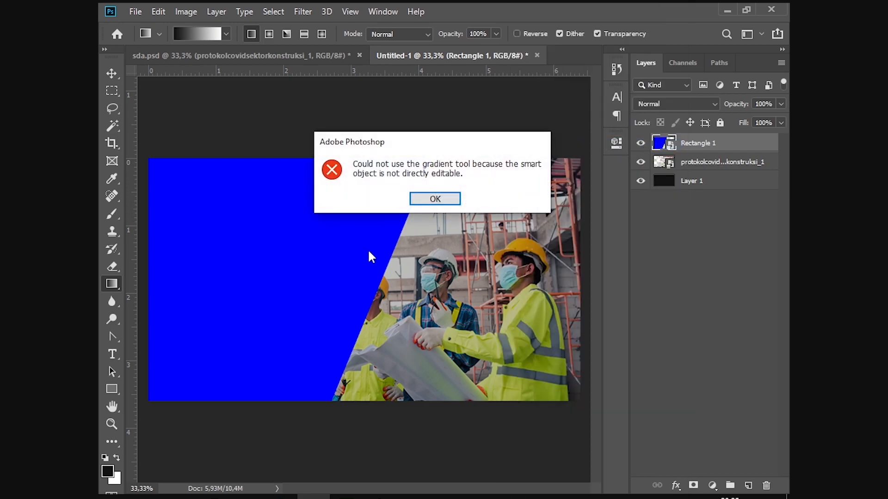
left_click(450, 201)
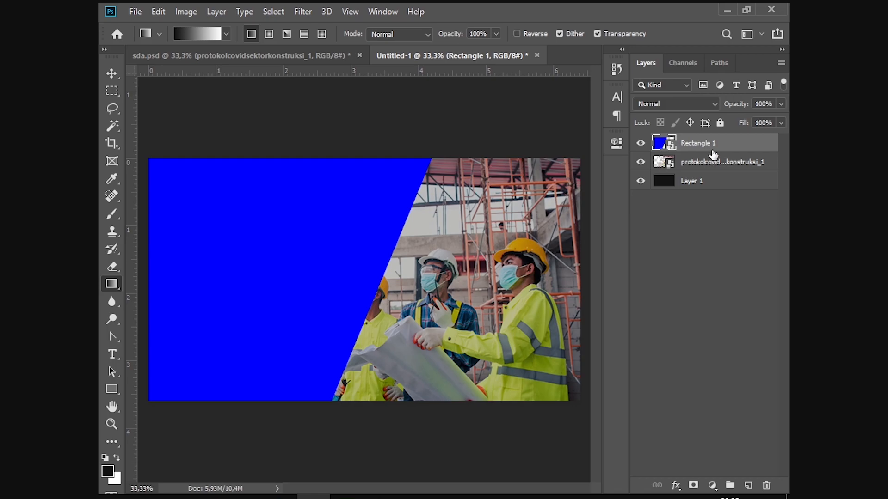
key("ctrl+j")
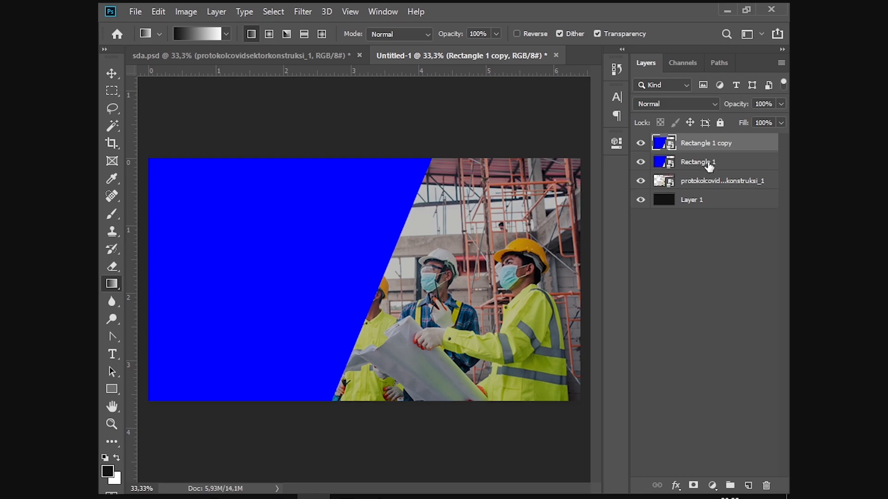
key("ctrl+z")
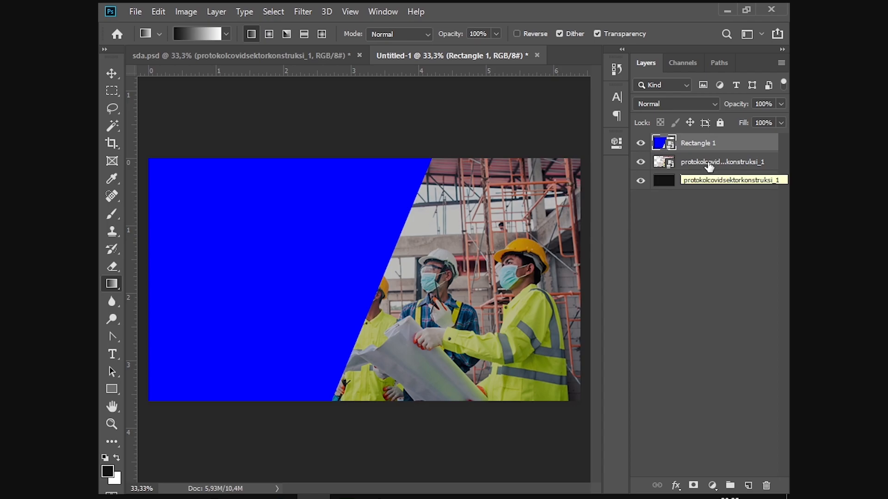